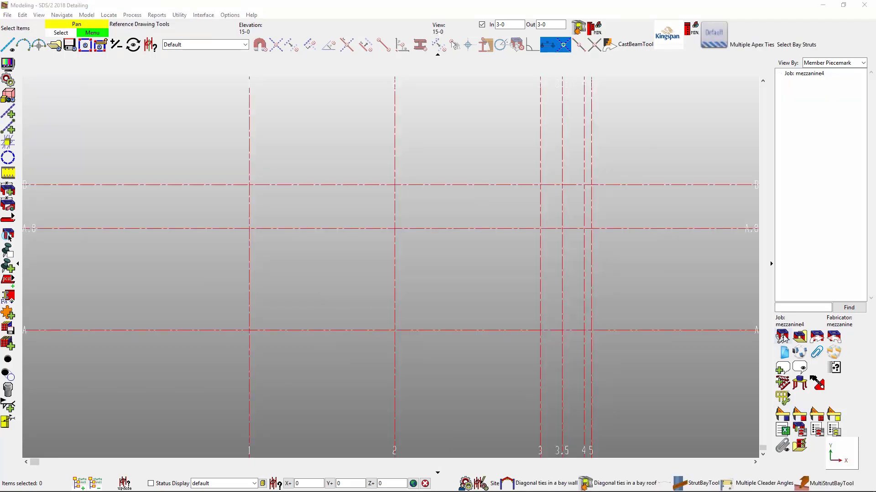
Show the 15-0 reference drawing in the plan view
{"action": "left_click", "coordinate": [783, 336]}
{"action": "left_click", "coordinate": [445, 199]}
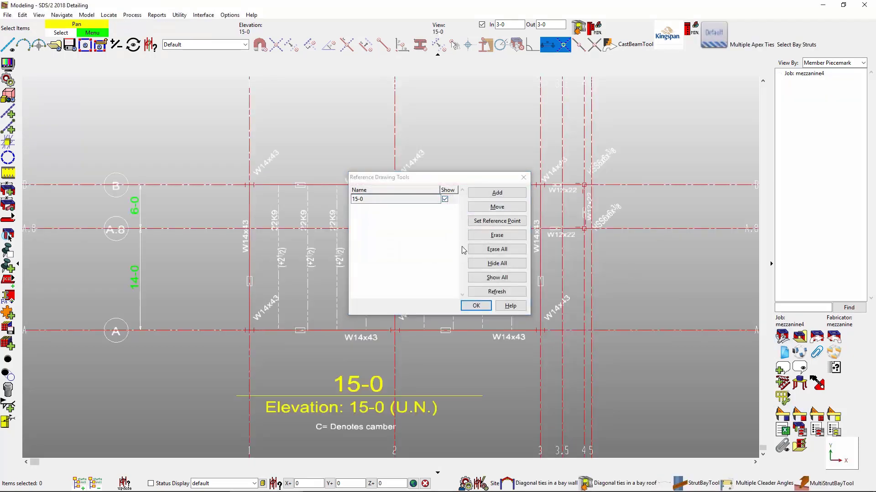
{"action": "left_click", "coordinate": [476, 306]}
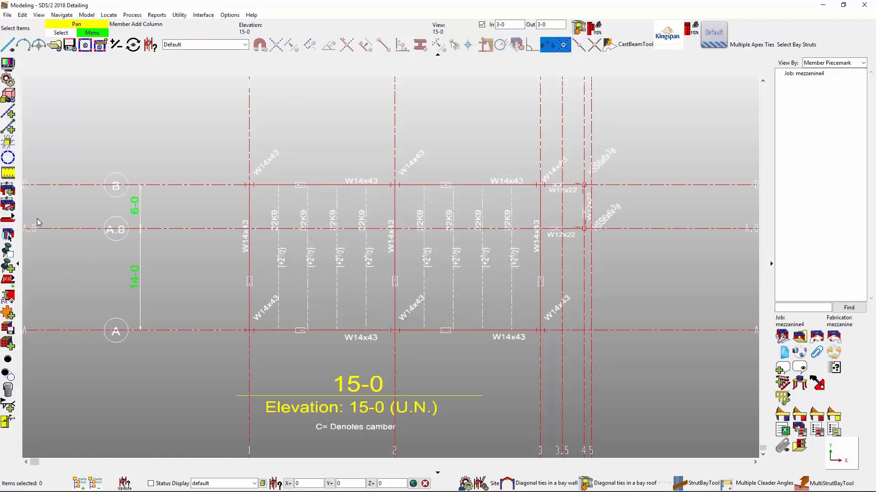
Add W14x43 columns with top elevation 15-0 at the intersections of grids 1, 2 and 3 with A and B
{"action": "left_click", "coordinate": [9, 235]}
{"action": "left_click", "coordinate": [374, 67]}
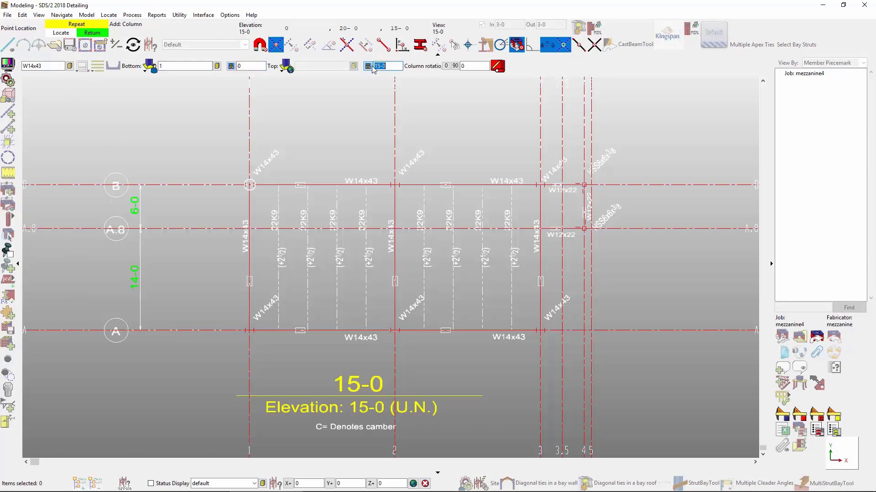
{"action": "left_click", "coordinate": [256, 198]}
{"action": "left_click", "coordinate": [407, 189]}
{"action": "left_click", "coordinate": [546, 188]}
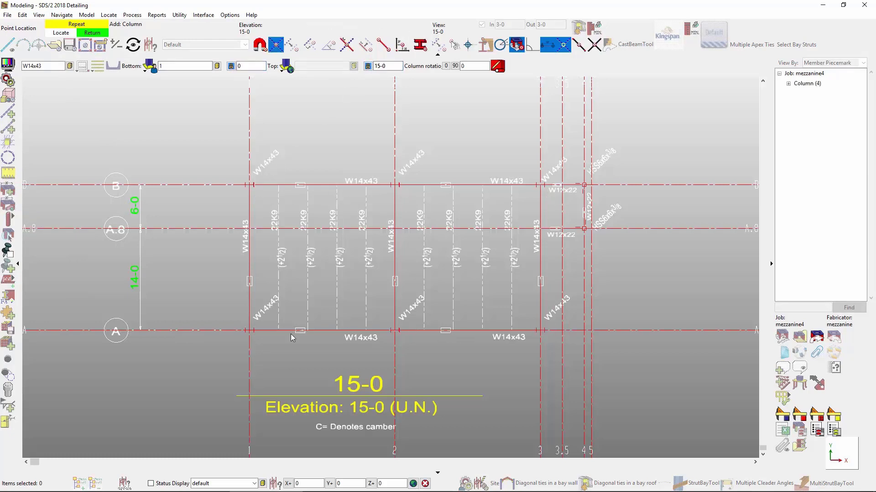
Add HSS6x6x3/8 columns on grid 4 at its intersections with grids B and A.8
{"action": "left_click_drag", "start_coordinate": [51, 68], "coordinate": [8, 71]}
{"action": "type", "text": "hss6x6x3"}
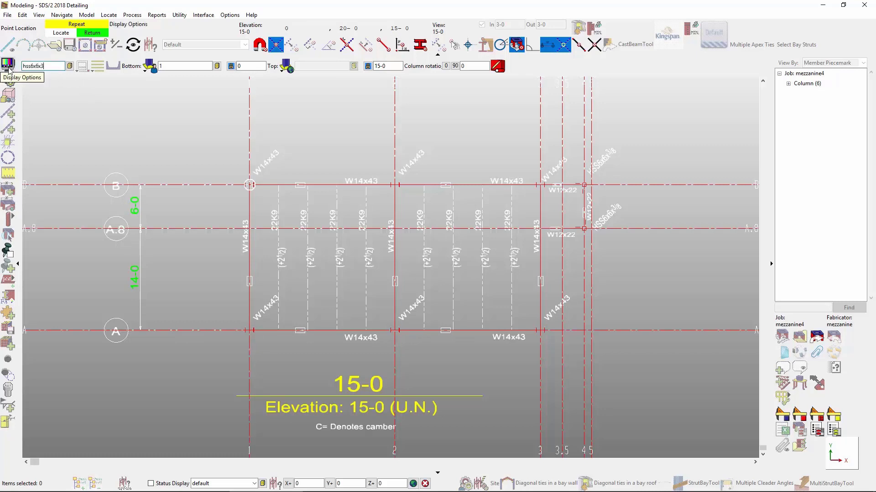
{"action": "type", "text": "/8"}
{"action": "key", "text": "Return"}
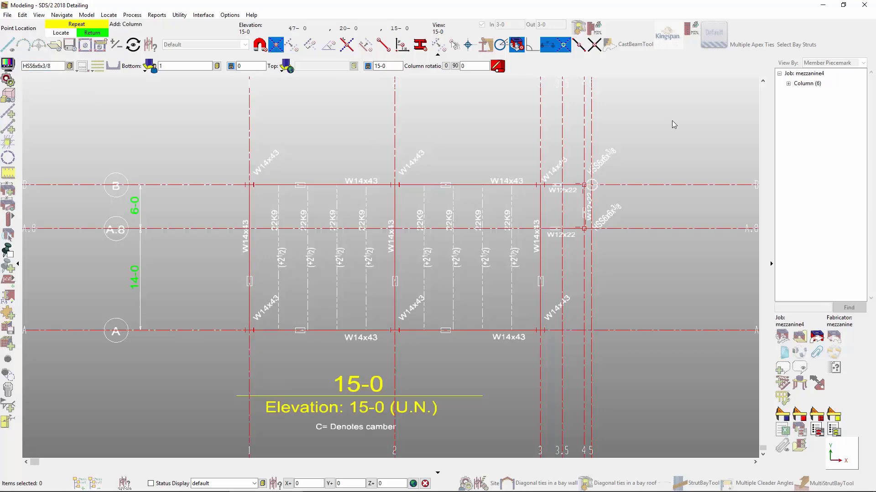
{"action": "left_click", "coordinate": [582, 228]}
{"action": "right_click", "coordinate": [565, 221]}
Add W14x43 beams in a continuous run around the perimeter bounded by grids 1, 3, A and B
{"action": "left_click_drag", "start_coordinate": [9, 219], "coordinate": [26, 220]}
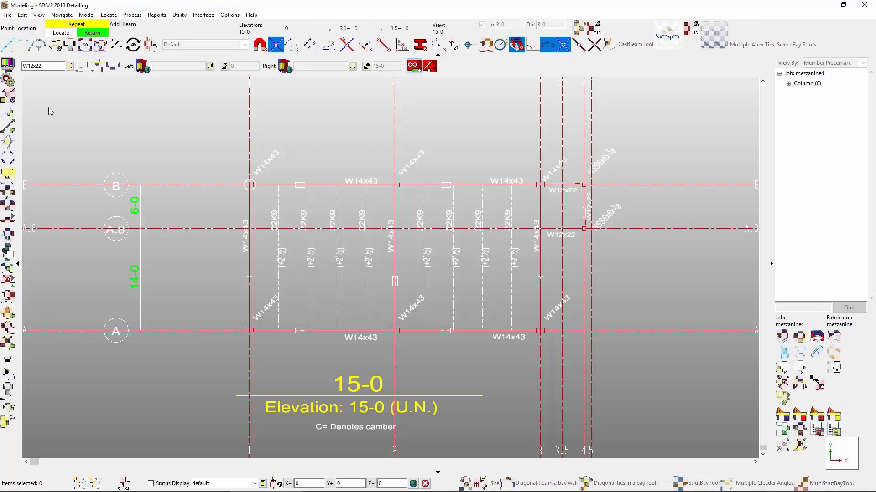
{"action": "left_click_drag", "start_coordinate": [44, 66], "coordinate": [12, 69]}
{"action": "type", "text": "w14x4"}
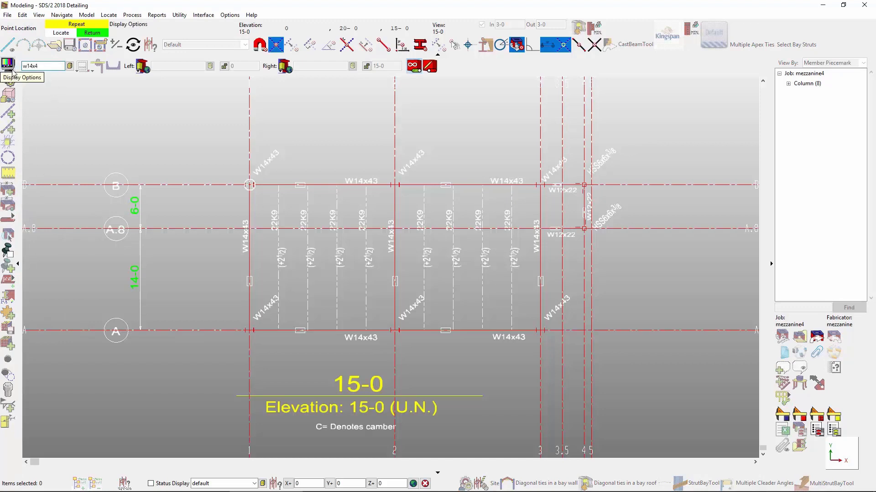
{"action": "type", "text": "3"}
{"action": "key", "text": "Return"}
{"action": "left_click", "coordinate": [249, 185]}
{"action": "left_click", "coordinate": [395, 185]}
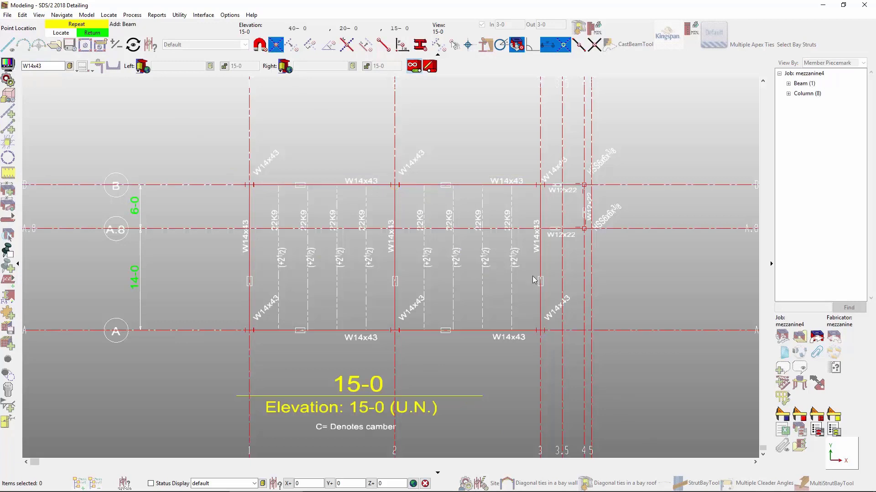
{"action": "left_click", "coordinate": [541, 330]}
{"action": "left_click", "coordinate": [372, 327]}
{"action": "left_click", "coordinate": [249, 330]}
{"action": "left_click", "coordinate": [249, 185]}
Switch off continuous adding and place a single W14x43 beam along grid 2 between grids A and B
{"action": "left_click", "coordinate": [409, 65]}
{"action": "left_click", "coordinate": [392, 317]}
{"action": "left_click", "coordinate": [396, 196]}
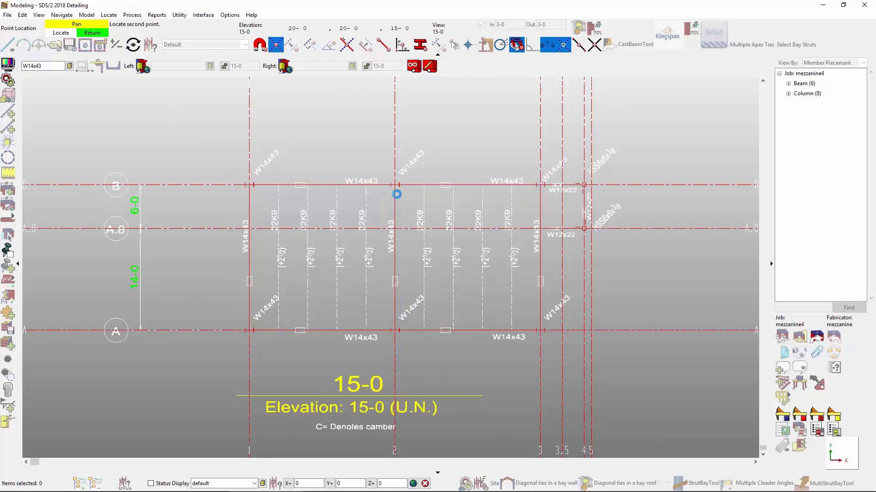
Add W12x22 beams around the small bay between grids 3 and 4 and grids B and A.8
{"action": "type", "text": "w12x22"}
{"action": "key", "text": "Return"}
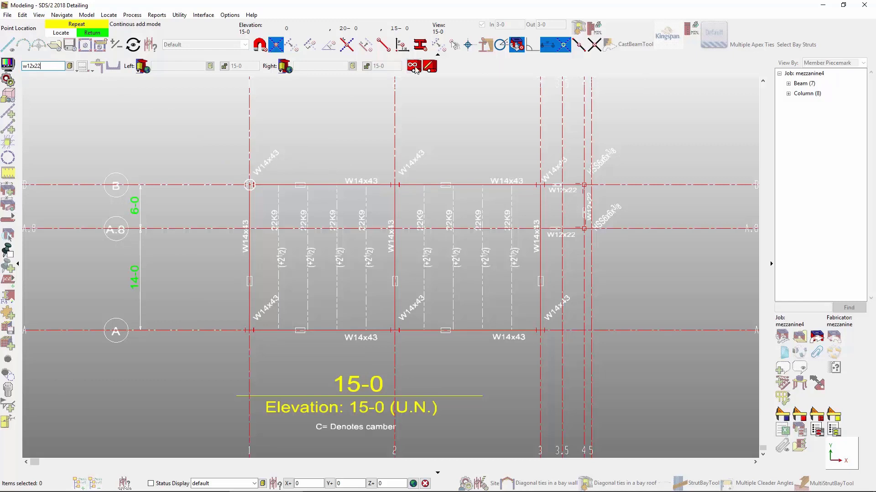
{"action": "left_click", "coordinate": [575, 188]}
{"action": "left_click", "coordinate": [582, 226]}
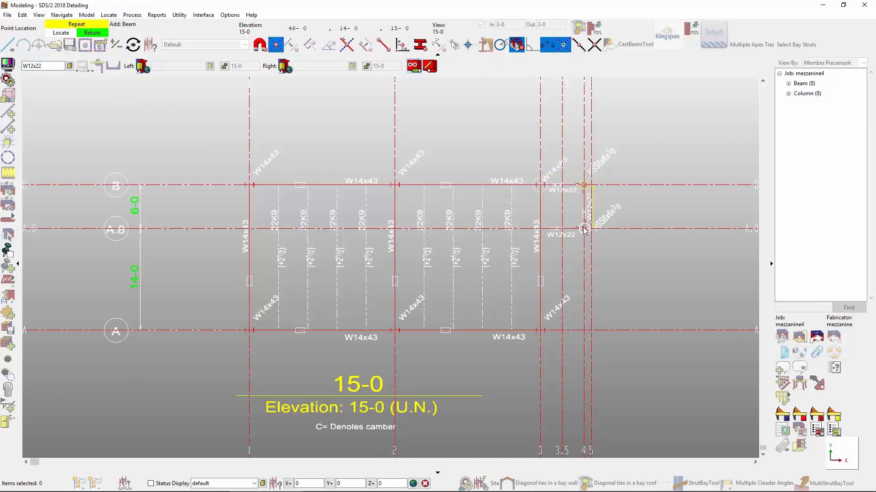
{"action": "left_click", "coordinate": [548, 234]}
{"action": "right_click", "coordinate": [549, 233]}
Add the first 22K9 joist between the grid A and B beams, with its panel display method set to User pre-config
{"action": "middle_click_drag", "start_coordinate": [541, 236], "coordinate": [467, 124]}
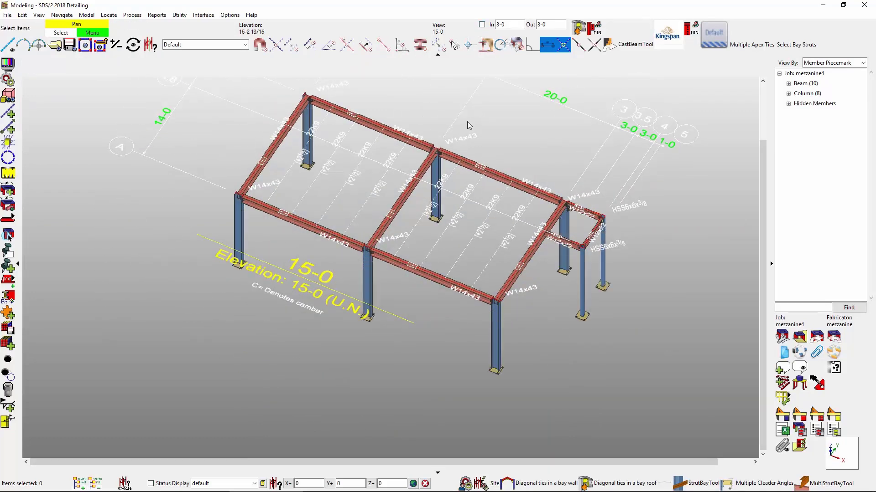
{"action": "scroll", "coordinate": [452, 158], "scroll_direction": "up", "scroll_amount": 6}
{"action": "middle_click_drag", "start_coordinate": [450, 165], "coordinate": [446, 136]}
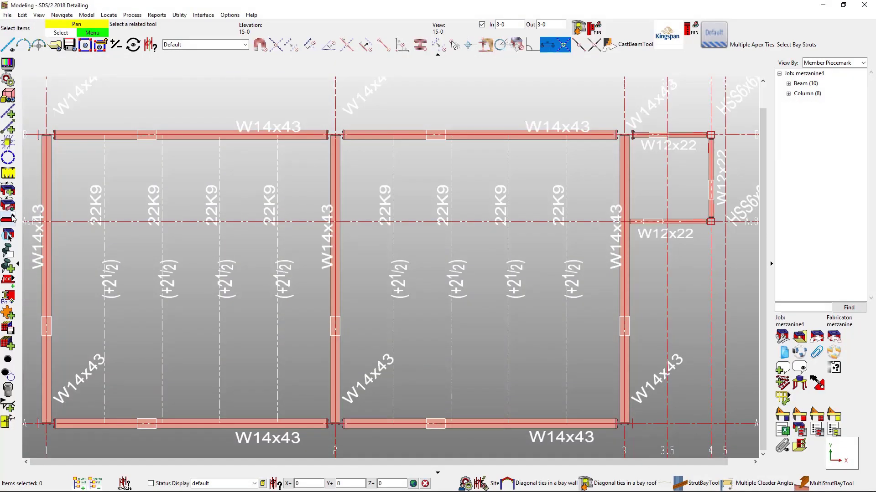
{"action": "left_click", "coordinate": [8, 218]}
{"action": "left_click", "coordinate": [87, 222]}
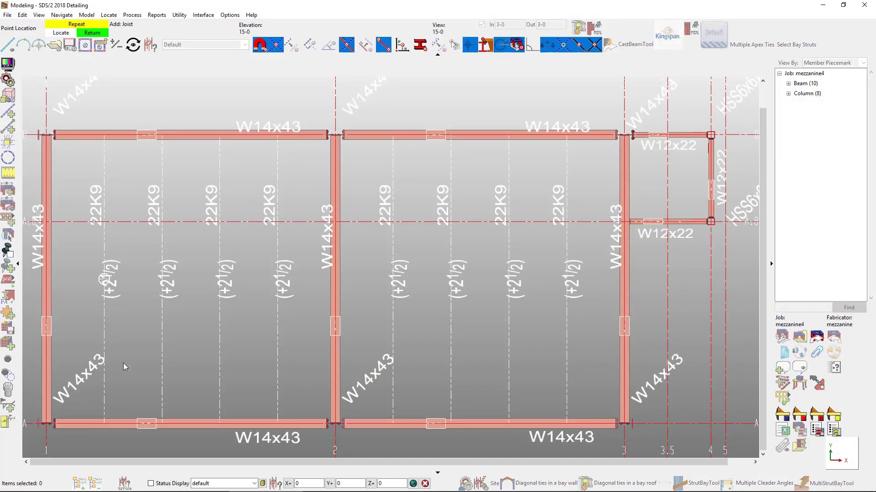
{"action": "left_click", "coordinate": [105, 422]}
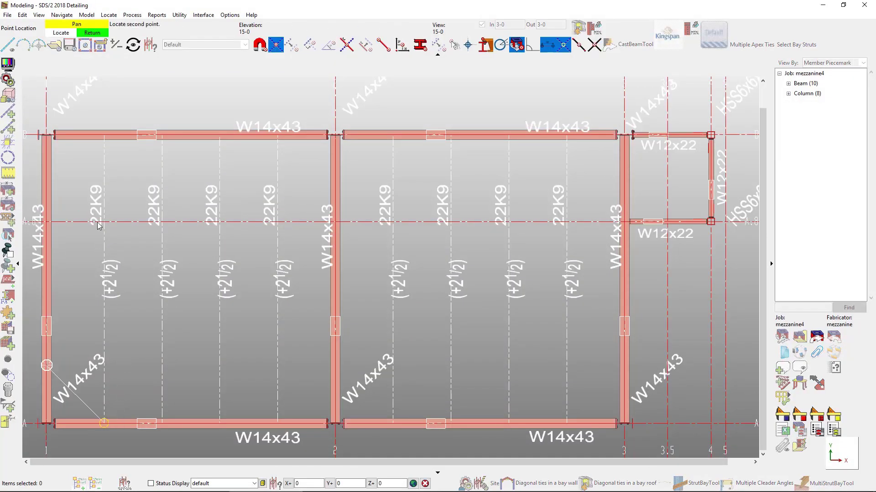
{"action": "left_click", "coordinate": [118, 173]}
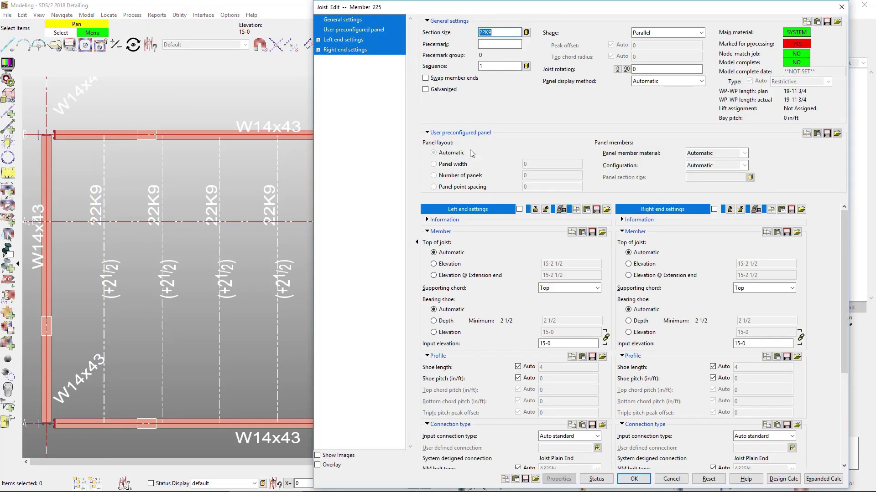
{"action": "left_click", "coordinate": [660, 83]}
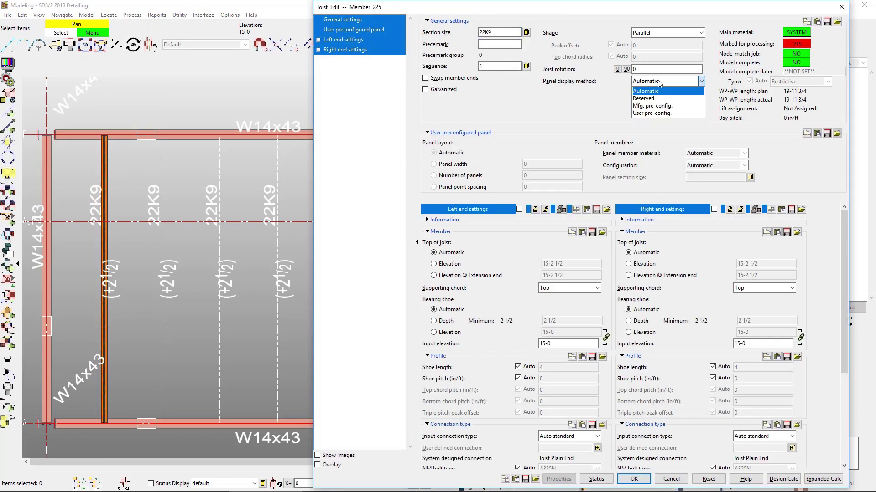
{"action": "left_click", "coordinate": [655, 114]}
{"action": "left_click", "coordinate": [633, 479]}
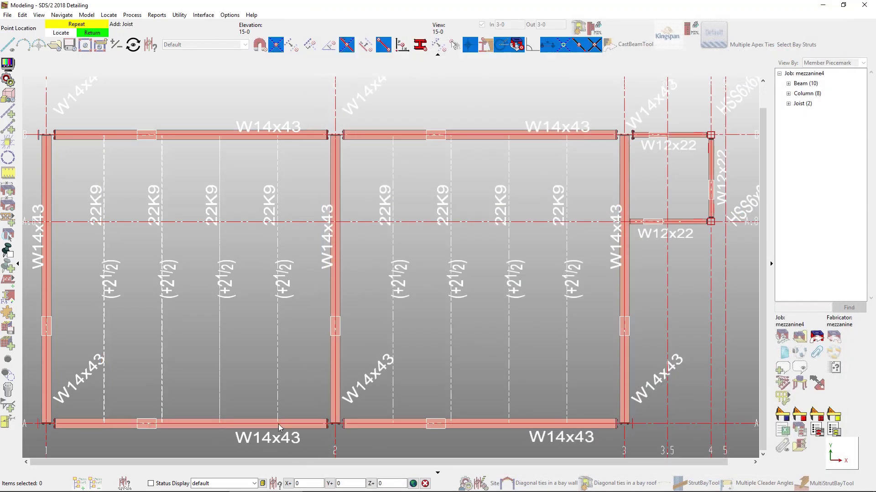
Add the remaining 22K9 joists in the bay between grids 2 and 3 along the reference drawing's joist lines
{"action": "left_click", "coordinate": [394, 424]}
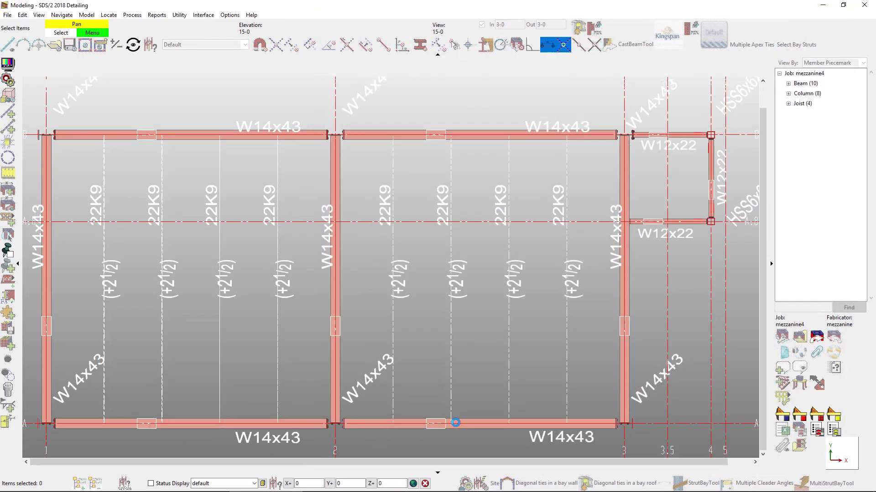
{"action": "left_click", "coordinate": [509, 424]}
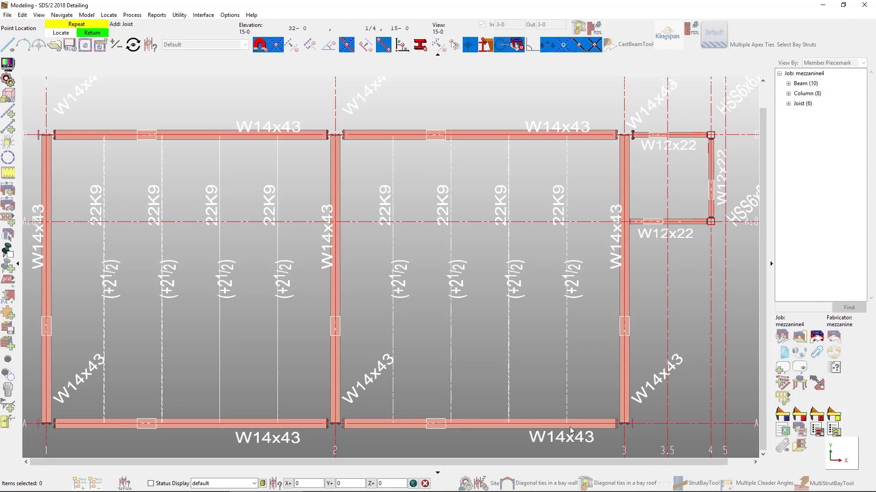
{"action": "left_click", "coordinate": [560, 422]}
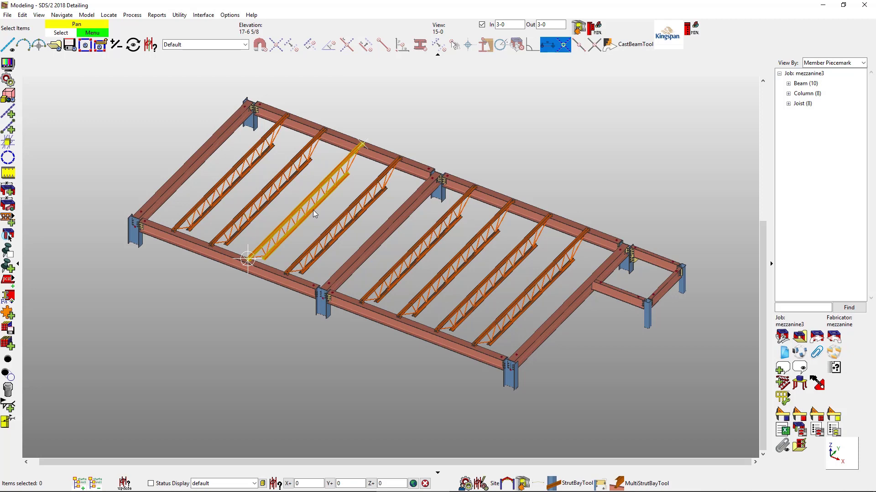
Turn off the view depth limits, run the Beam_HSS_Fill.py macro and select the grid A beam of the first bay plus its matching members
{"action": "left_click", "coordinate": [482, 24]}
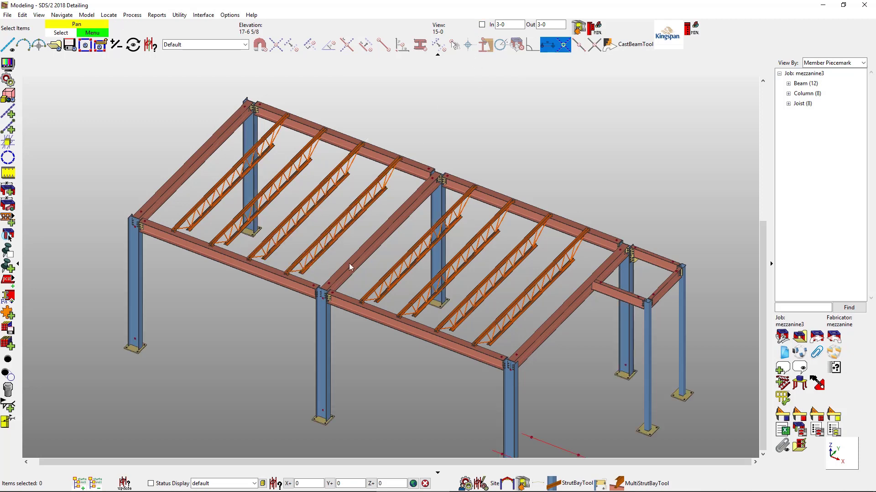
{"action": "key", "text": "p"}
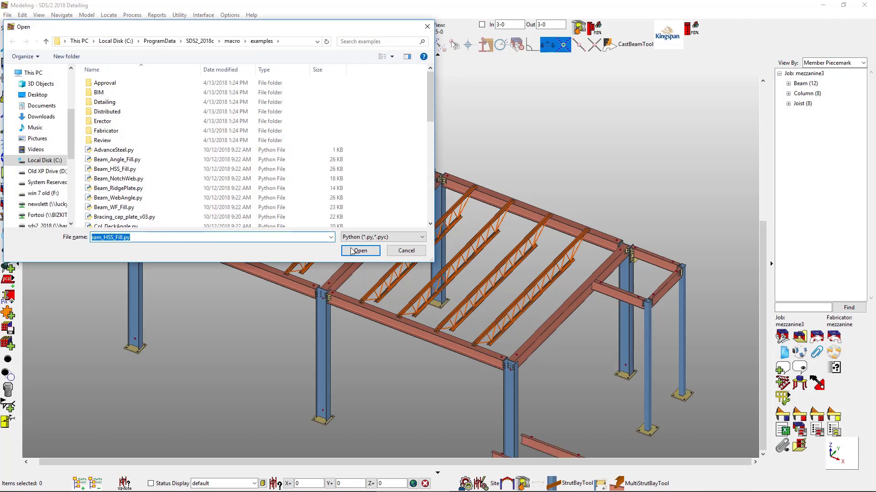
{"action": "left_click", "coordinate": [373, 250]}
{"action": "left_click", "coordinate": [263, 270]}
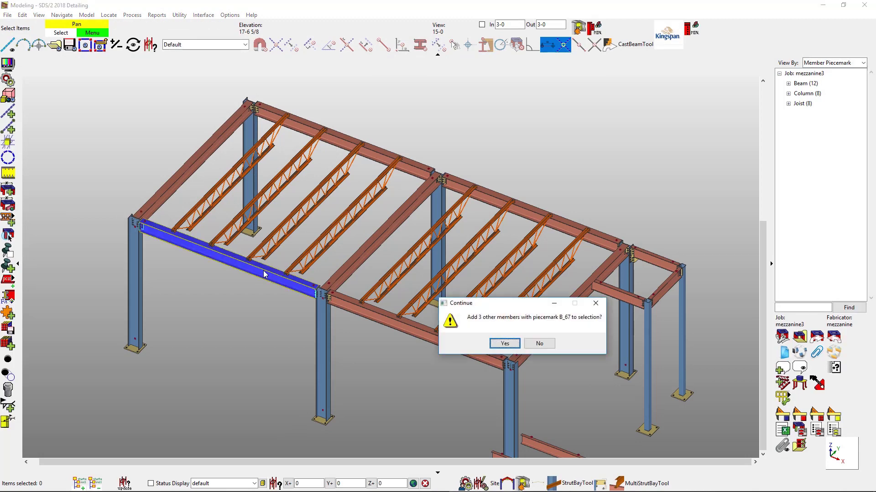
{"action": "key", "text": "Return"}
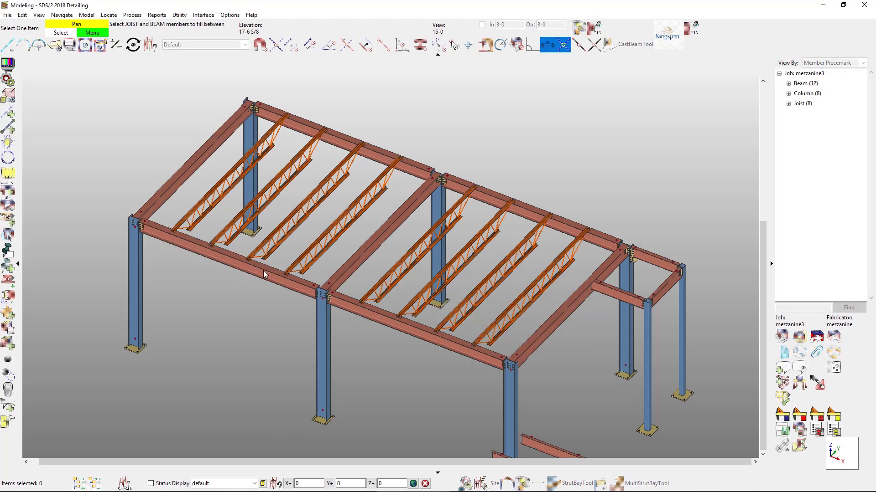
Pick the first bay's four joists and add HSS2 1/2x2 1/2x1/4 fill with a joist clearance of 4, choosing to add more
{"action": "left_click", "coordinate": [211, 201]}
{"action": "left_click", "coordinate": [244, 217]}
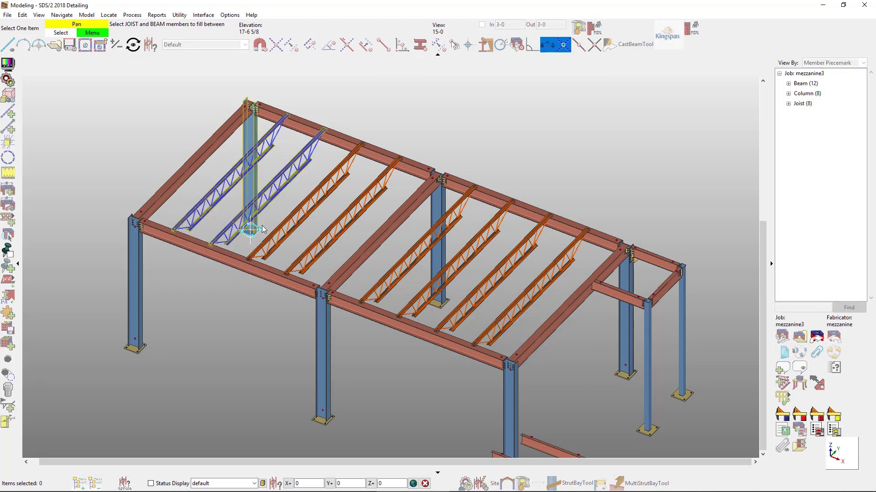
{"action": "left_click", "coordinate": [277, 239]}
{"action": "left_click", "coordinate": [321, 256]}
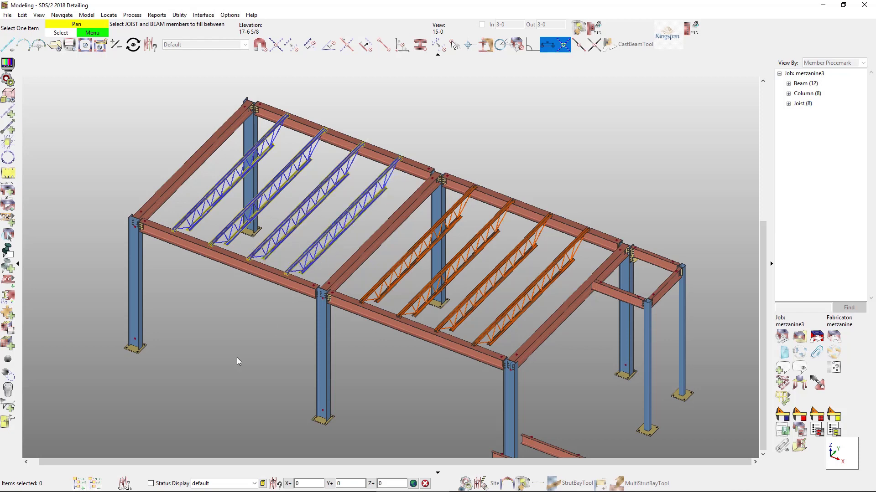
{"action": "key", "text": "Return"}
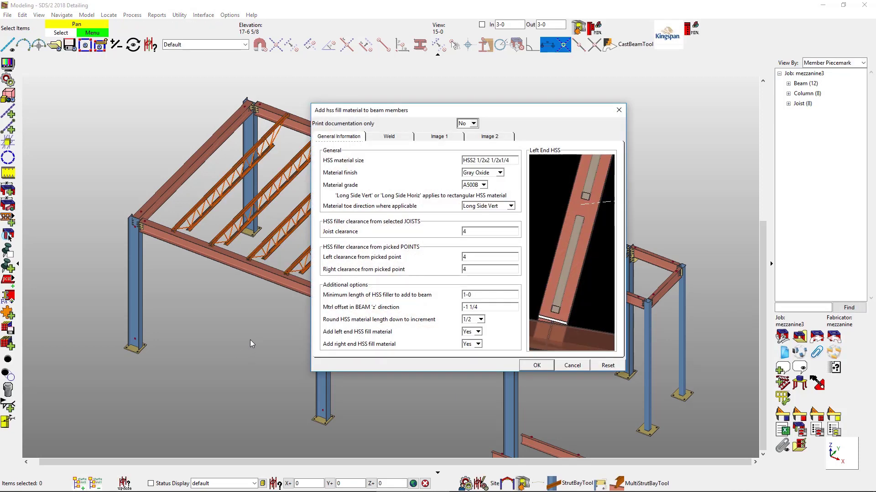
{"action": "key", "text": "Return"}
{"action": "left_click", "coordinate": [505, 343]}
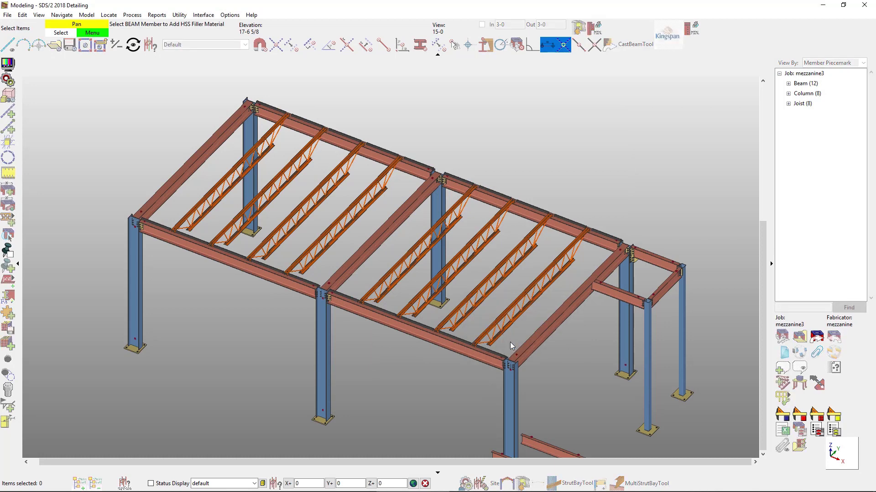
Add HSS fill to the W14x43 beam on grid 1 and its matching members, choosing to add more
{"action": "left_click", "coordinate": [172, 183]}
{"action": "key", "text": "Return"}
{"action": "key", "text": "Return"}
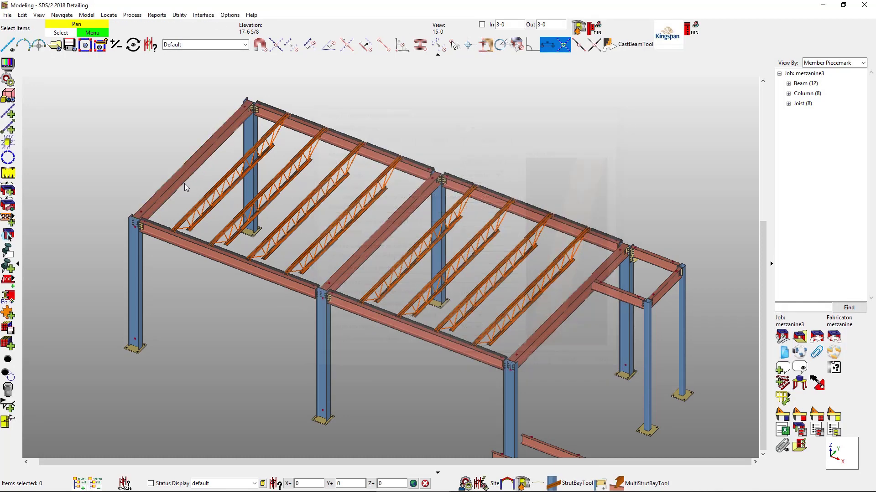
{"action": "left_click", "coordinate": [185, 172]}
{"action": "left_click", "coordinate": [245, 107]}
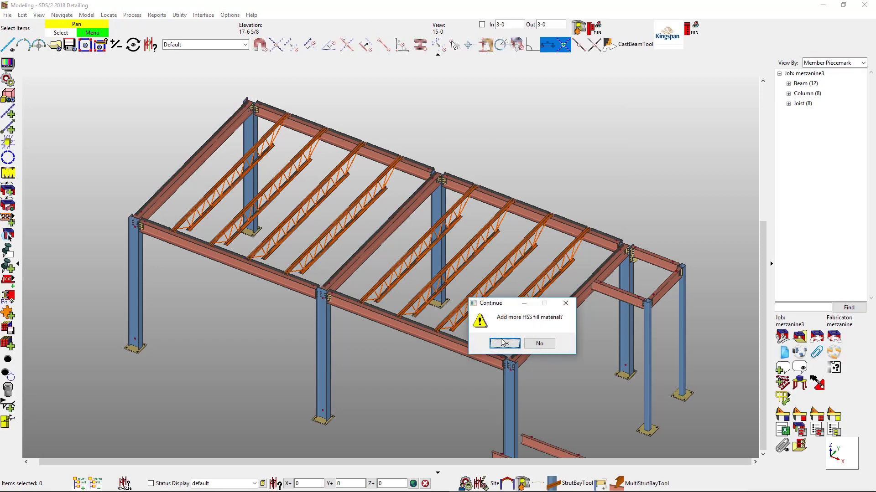
{"action": "left_click", "coordinate": [503, 343]}
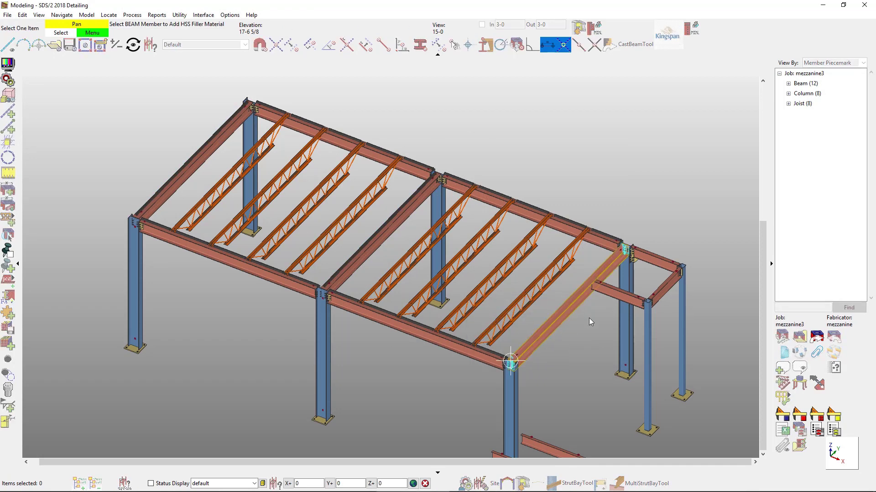
Add HSS fill to the W12x22 beams around the small bay between grids 3 and 4 and end the macro
{"action": "left_click", "coordinate": [649, 256]}
{"action": "left_click", "coordinate": [648, 255]}
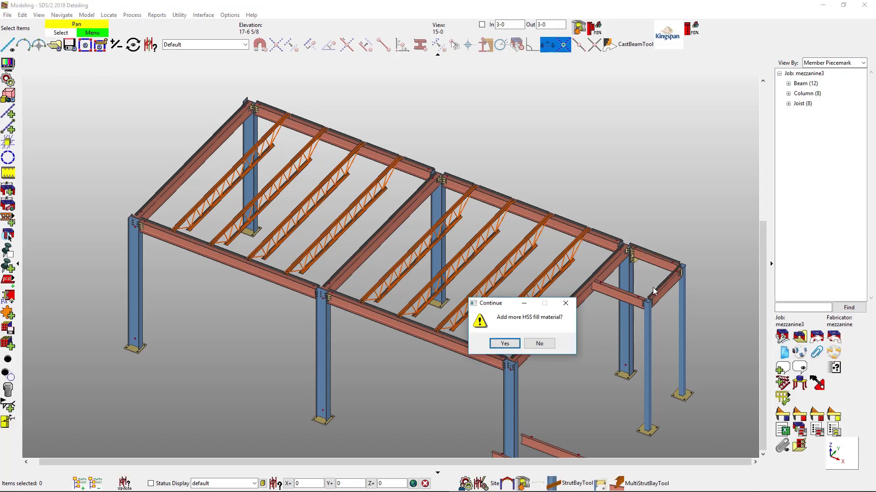
{"action": "left_click", "coordinate": [533, 343]}
Switch to the 15-0 plan view and change its view depth by 2.5
{"action": "key", "text": "i"}
{"action": "left_click", "coordinate": [116, 44]}
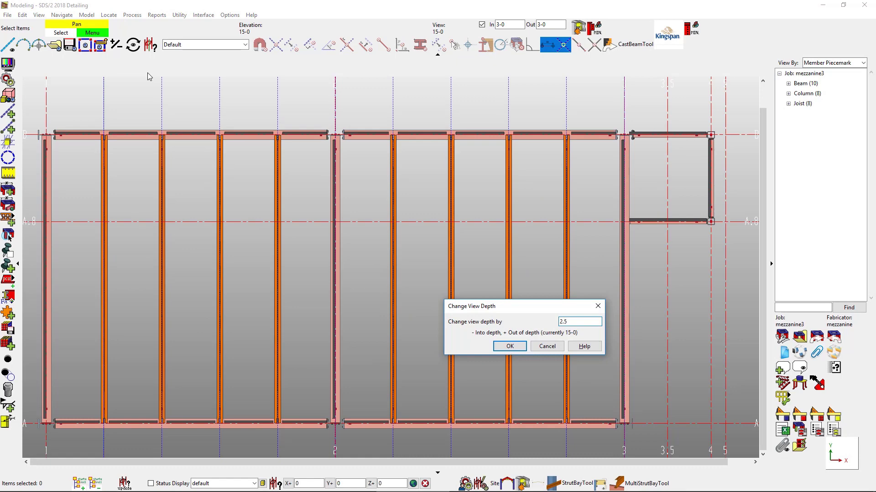
{"action": "key", "text": "Return"}
Add seven construction lines parallel to grid A, spaced 3-0 apart toward grid B
{"action": "left_click", "coordinate": [186, 421]}
{"action": "type", "text": "3-0"}
{"action": "key", "text": "Tab"}
{"action": "type", "text": "7"}
{"action": "key", "text": "Return"}
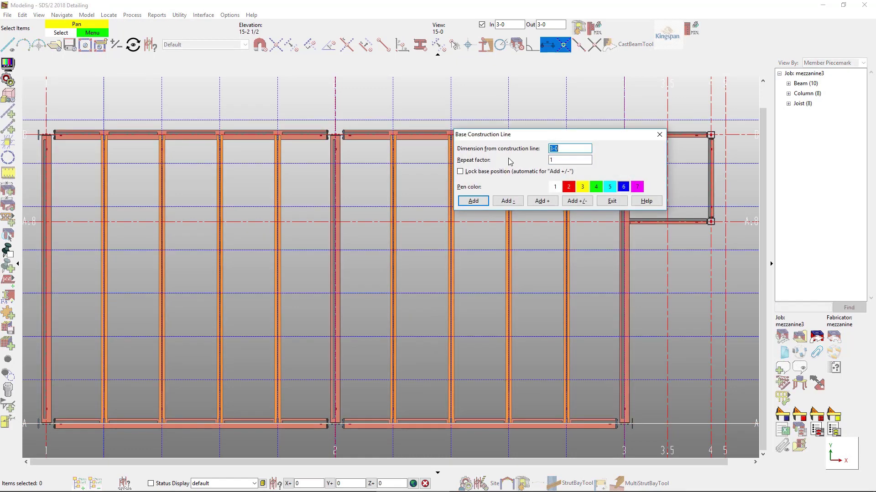
{"action": "key", "text": "Escape"}
{"action": "key", "text": "Escape"}
Add a 20-0 long, 3-0 wide deck member with 6 ribs beside grid A, spanning from grid 1 to grid 2, without rotation
{"action": "middle_click_drag", "start_coordinate": [498, 224], "coordinate": [514, 218]}
{"action": "key", "text": "m"}
{"action": "left_click", "coordinate": [593, 397]}
{"action": "left_click", "coordinate": [62, 374]}
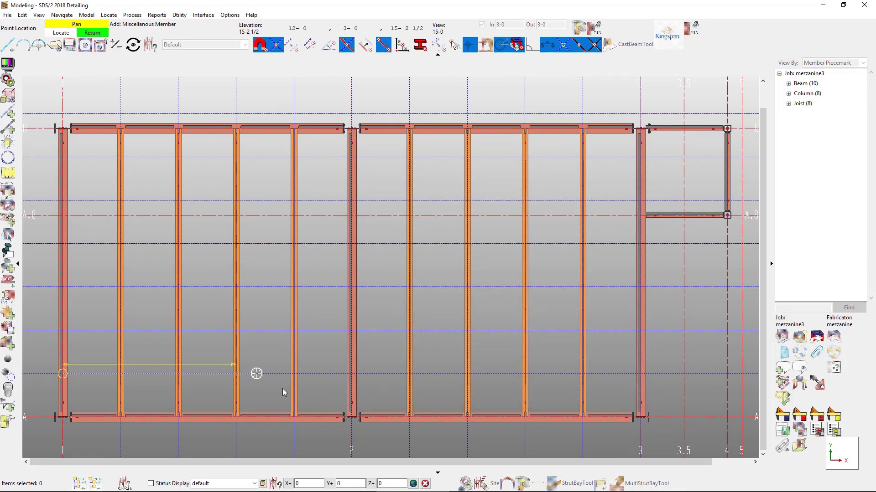
{"action": "left_click", "coordinate": [360, 381]}
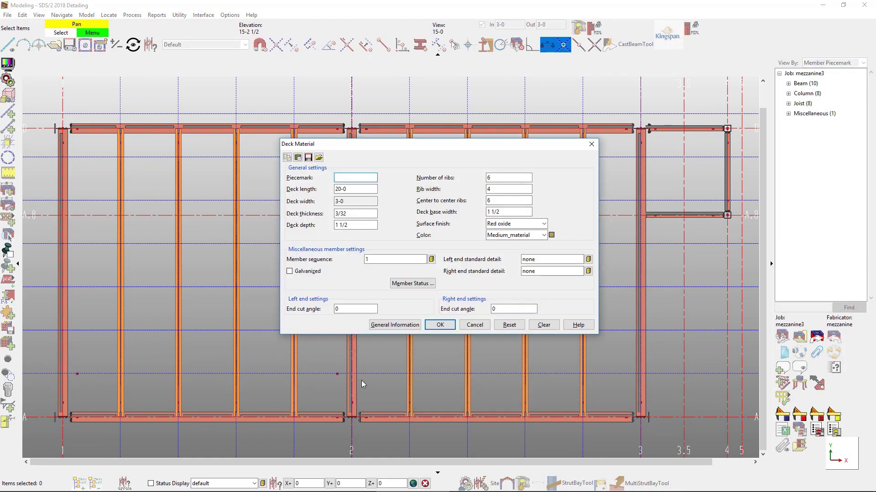
{"action": "key", "text": "Return"}
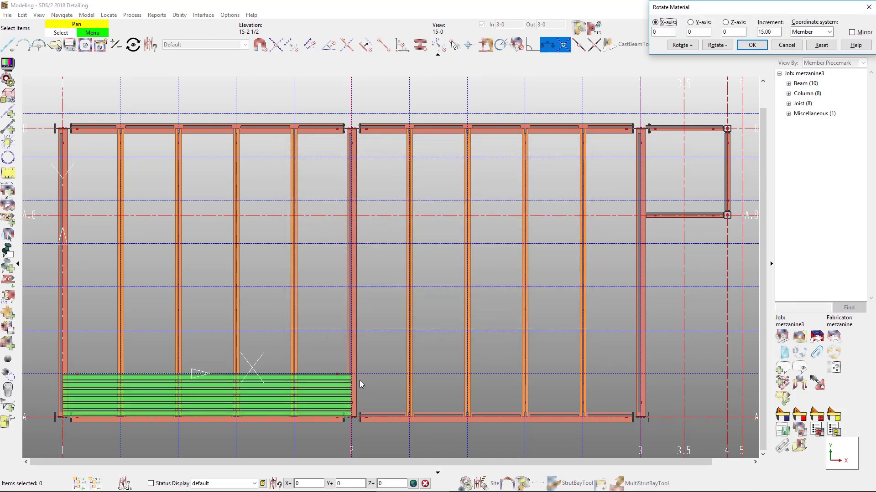
{"action": "key", "text": "Return"}
Add a matching deck member from grid 2 to grid 3 along the first construction line above grid A, without rotation
{"action": "left_click", "coordinate": [351, 374]}
{"action": "left_click", "coordinate": [653, 382]}
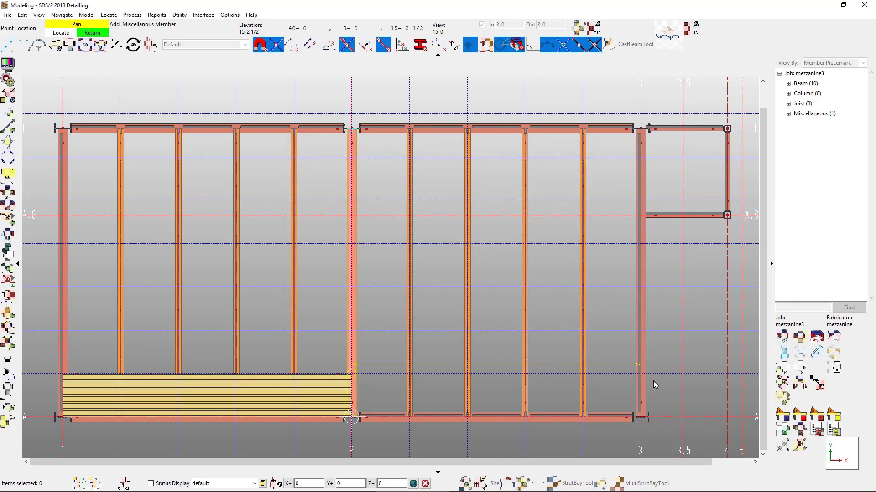
{"action": "key", "text": "Return"}
{"action": "key", "text": "Return"}
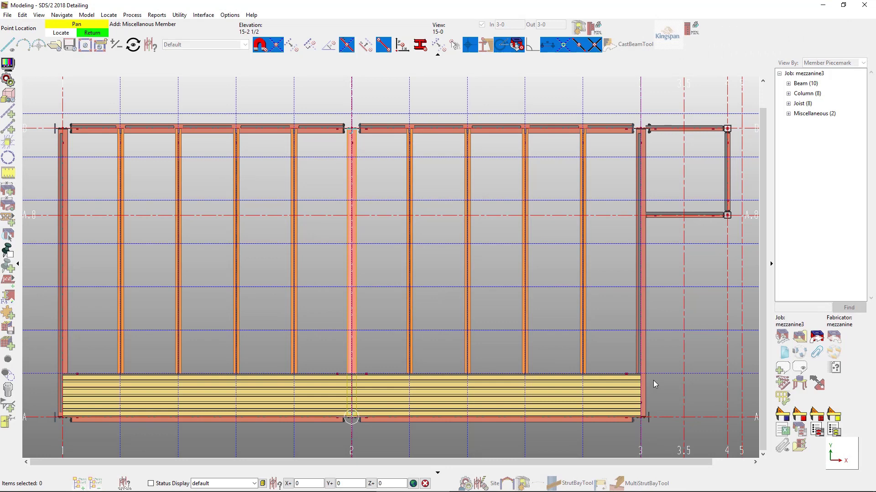
{"action": "right_click", "coordinate": [653, 380]}
Copy the two deck members linearly in the vertical direction with a Y-spacing of 3-0, making four copies
{"action": "left_click", "coordinate": [497, 392]}
{"action": "left_click", "coordinate": [261, 389]}
{"action": "right_click", "coordinate": [274, 337]}
{"action": "left_click", "coordinate": [309, 285]}
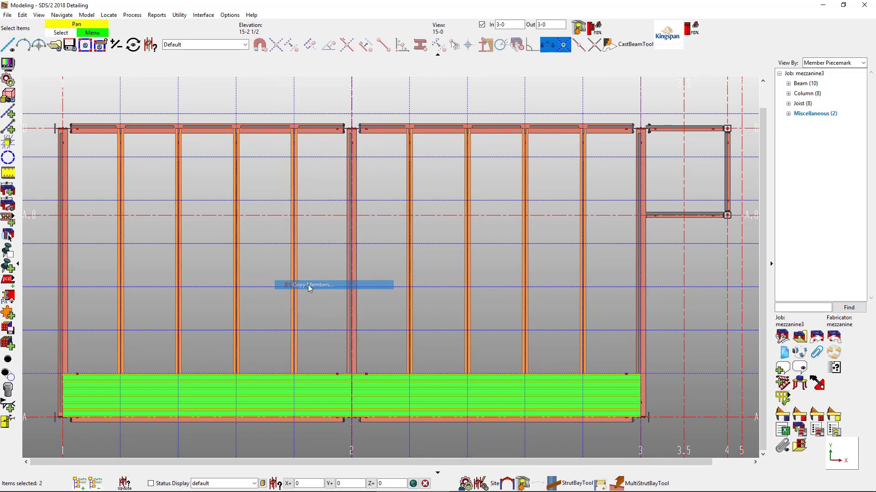
{"action": "left_click", "coordinate": [406, 196]}
{"action": "left_click", "coordinate": [524, 237]}
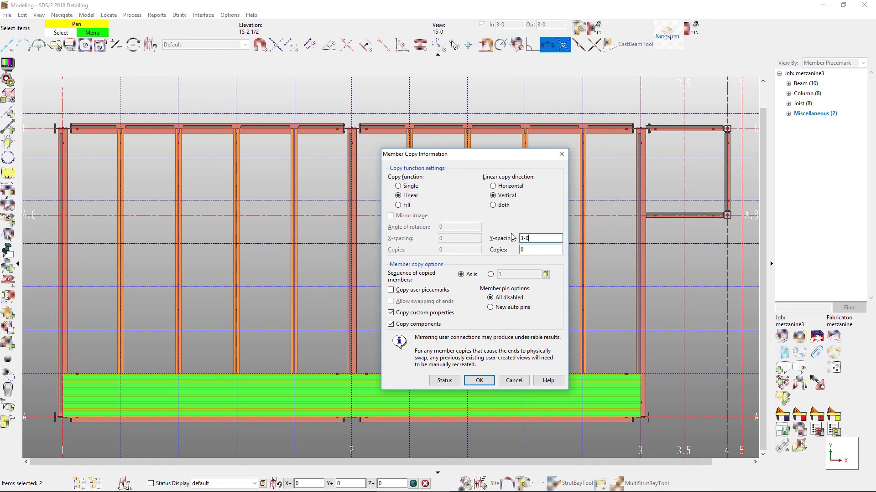
{"action": "key", "text": "Tab"}
{"action": "left_click", "coordinate": [475, 381]}
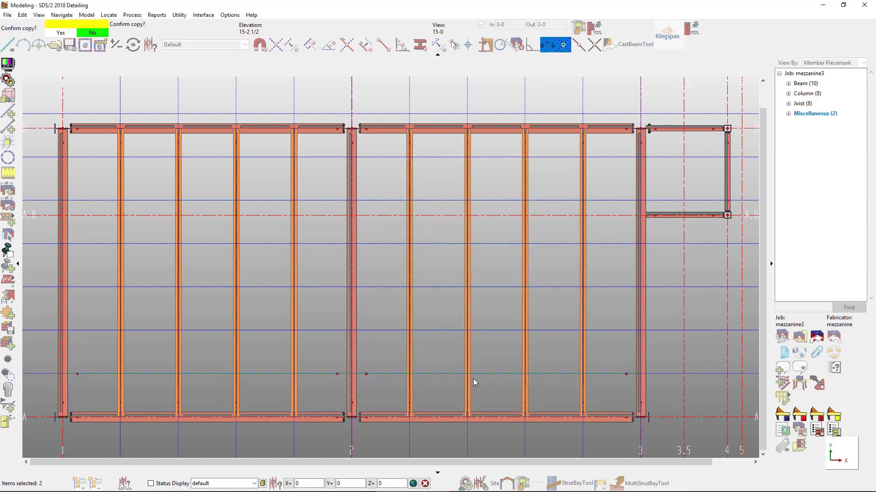
{"action": "left_click", "coordinate": [473, 379]}
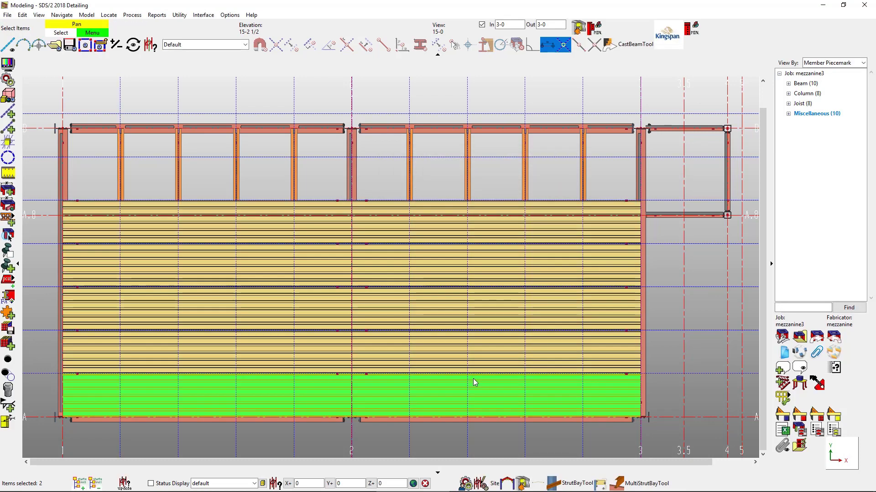
Add 3-0 wide deck members along the 18-0 construction line, one from grid 1 to grid 2 and one 26-0 long to grid 4
{"action": "left_click", "coordinate": [355, 159]}
{"action": "key", "text": "Return"}
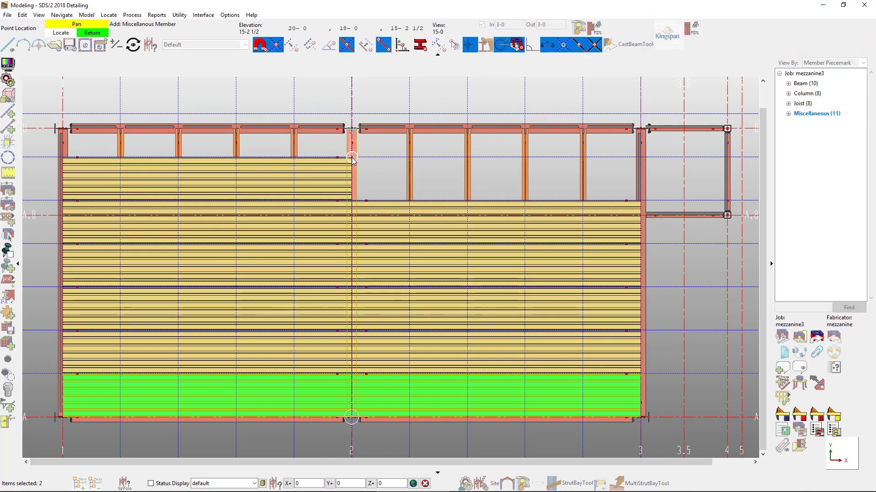
{"action": "left_click", "coordinate": [727, 158]}
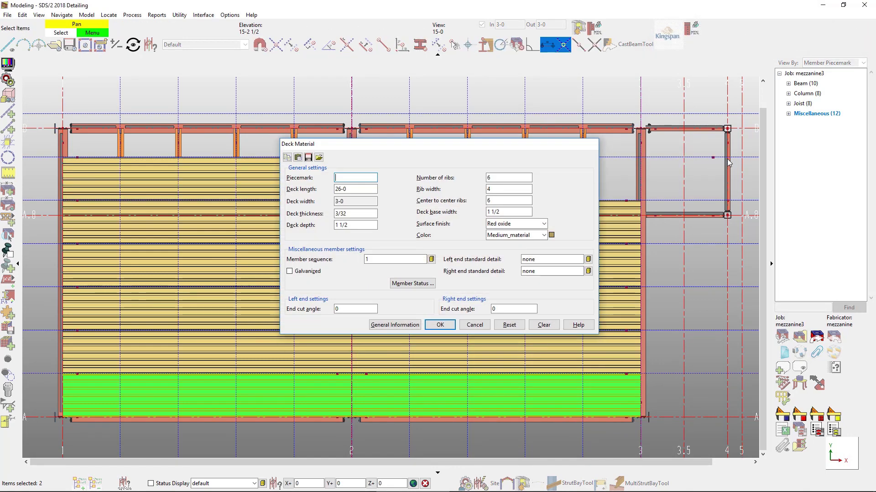
{"action": "key", "text": "Return"}
Add 5-rib decks along grid B from grid 1 to 2 and 2 to 4, plus a 6-0 long, 2-rib deck in the small bay
{"action": "left_click", "coordinate": [62, 129]}
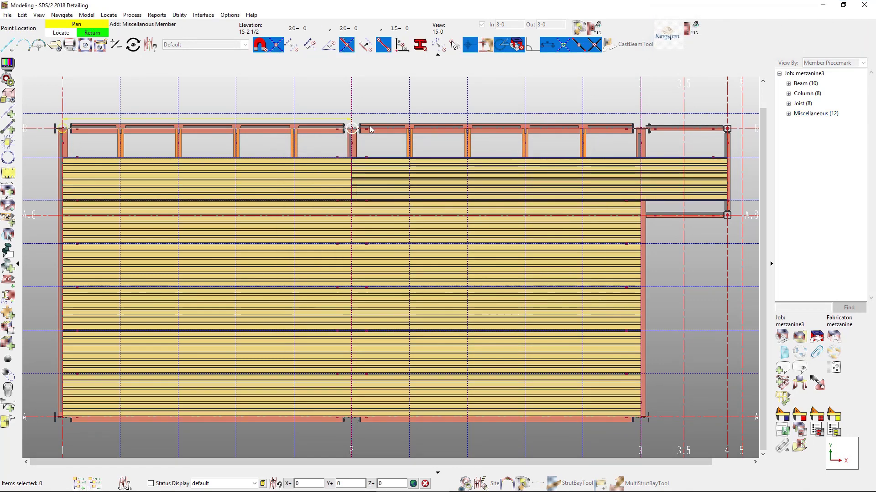
{"action": "left_click", "coordinate": [351, 131]}
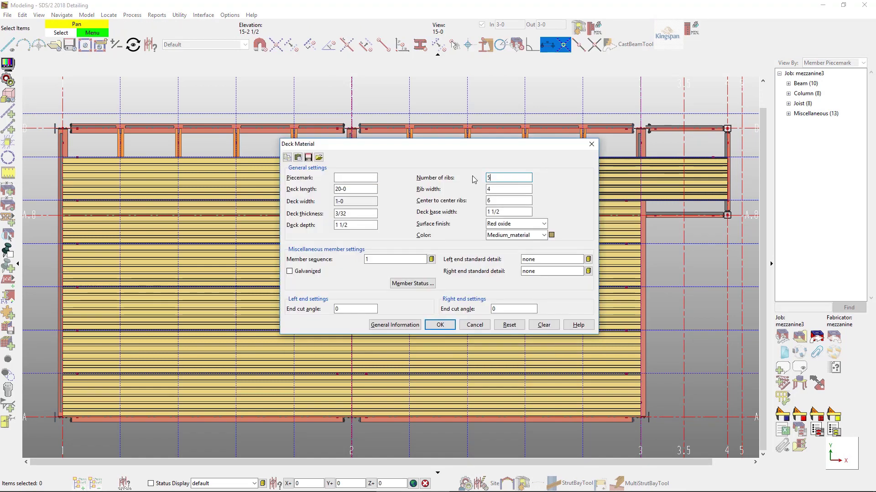
{"action": "key", "text": "Return"}
{"action": "left_click", "coordinate": [351, 130]}
{"action": "left_click", "coordinate": [728, 131]}
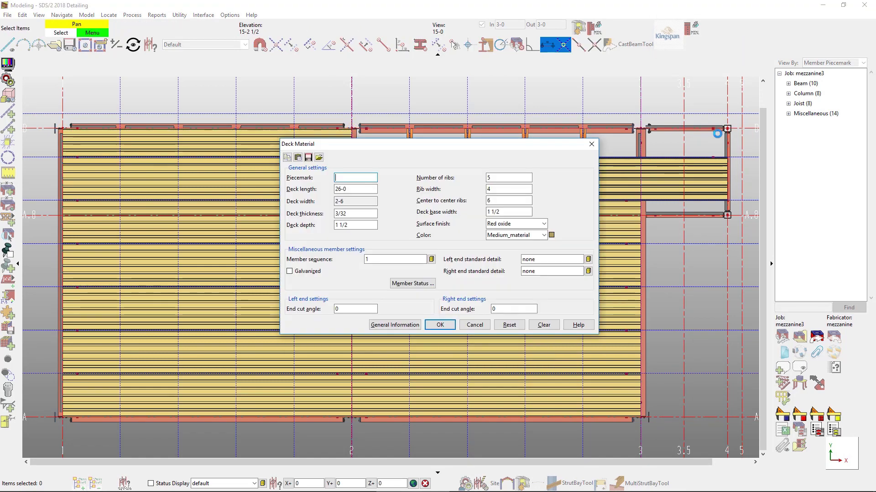
{"action": "key", "text": "Return"}
{"action": "key", "text": "Return"}
{"action": "left_click", "coordinate": [641, 202]}
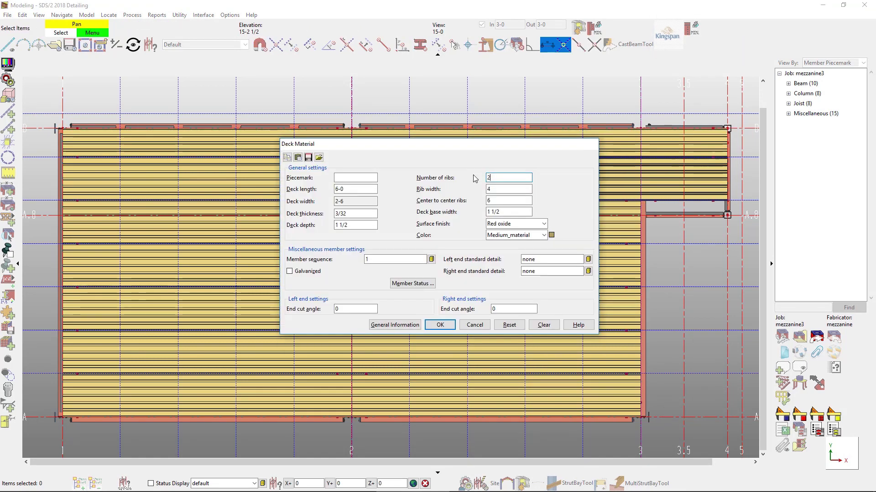
{"action": "key", "text": "Return"}
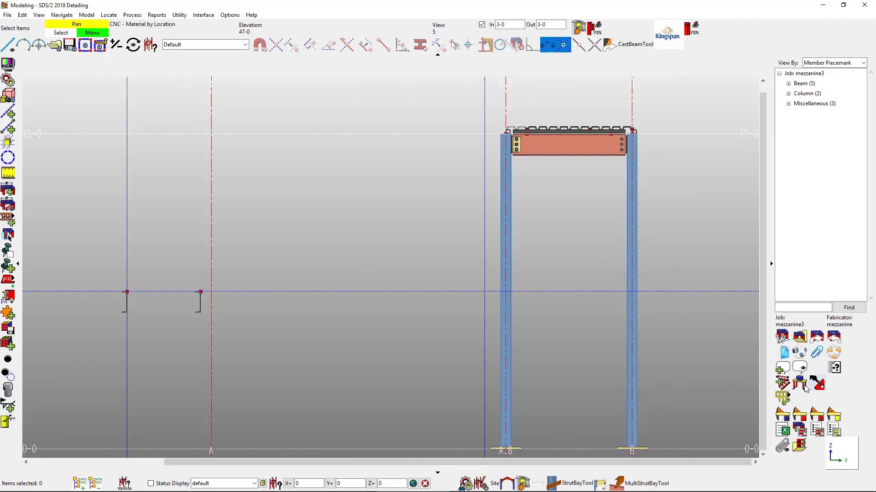
Add a quick stair with Grating profile treads in the grid 5 elevation, from the floor to the 7-6 landing and up to level 15-0
{"action": "left_click", "coordinate": [629, 405]}
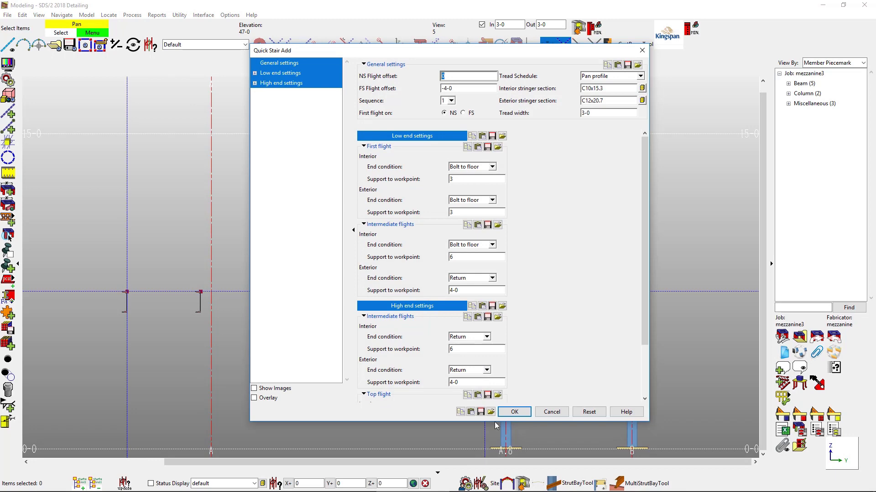
{"action": "left_click", "coordinate": [592, 76]}
{"action": "left_click", "coordinate": [597, 94]}
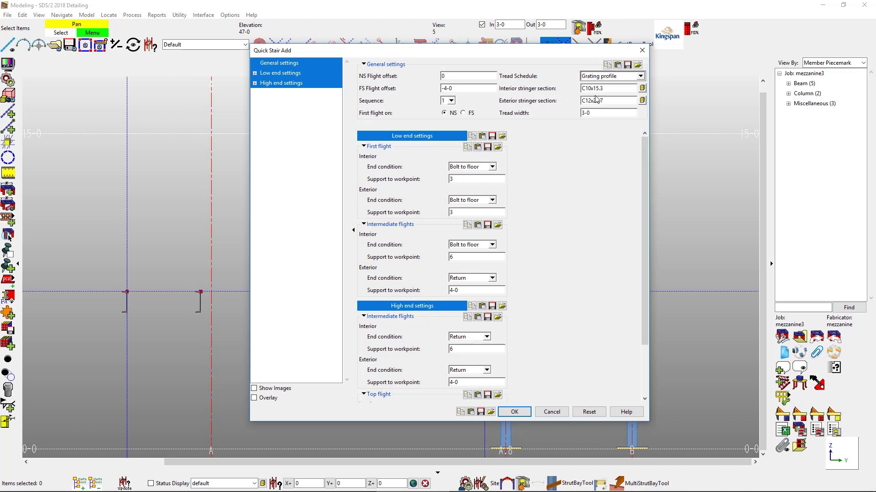
{"action": "left_click", "coordinate": [515, 413]}
{"action": "left_click", "coordinate": [485, 449]}
{"action": "left_click", "coordinate": [210, 294]}
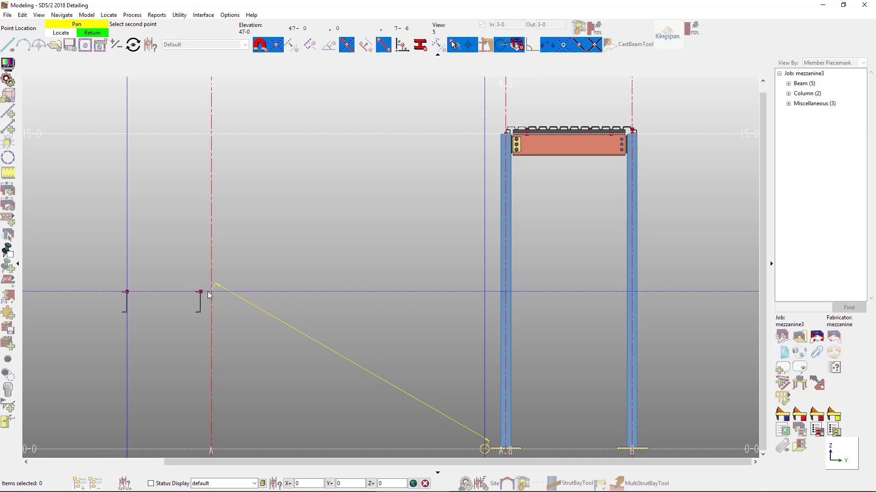
{"action": "left_click", "coordinate": [216, 291]}
{"action": "left_click", "coordinate": [485, 134]}
{"action": "right_click", "coordinate": [436, 255]}
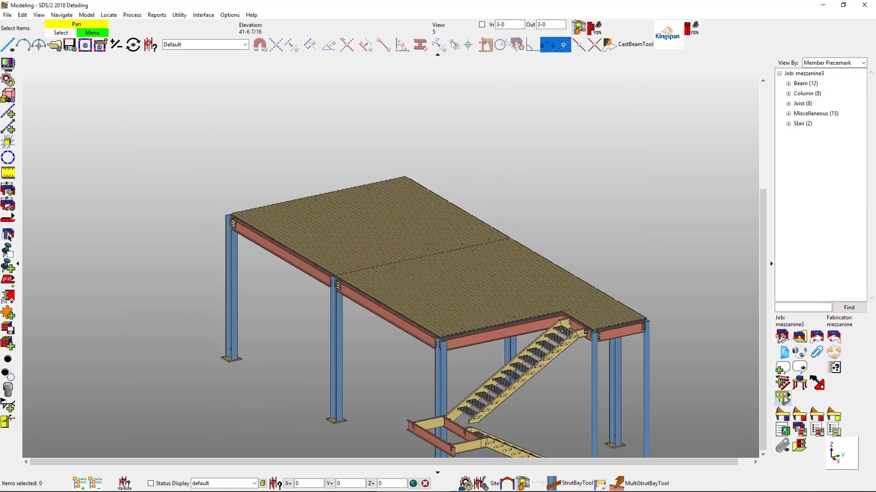
Lay out a flat handrail with an offset of -5 around the deck perimeter, from one side of the stair opening to the other
{"action": "left_click", "coordinate": [563, 315]}
{"action": "left_click", "coordinate": [443, 349]}
{"action": "type", "text": "-5"}
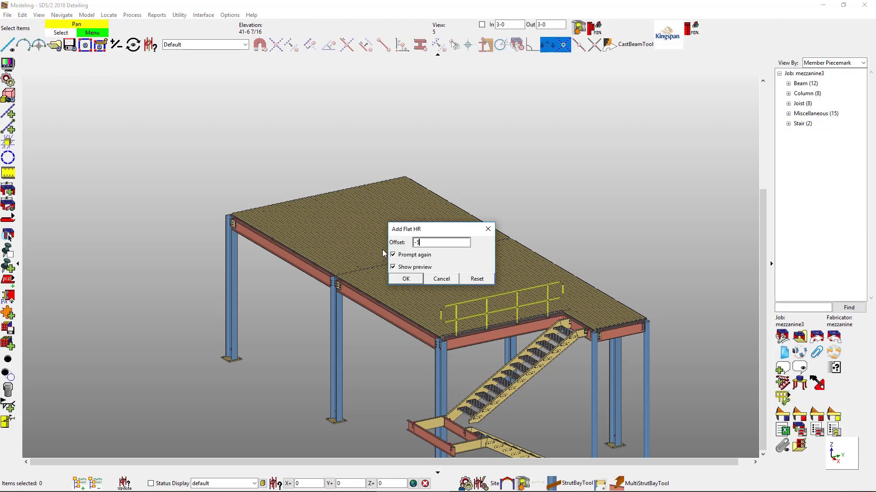
{"action": "left_click", "coordinate": [404, 279]}
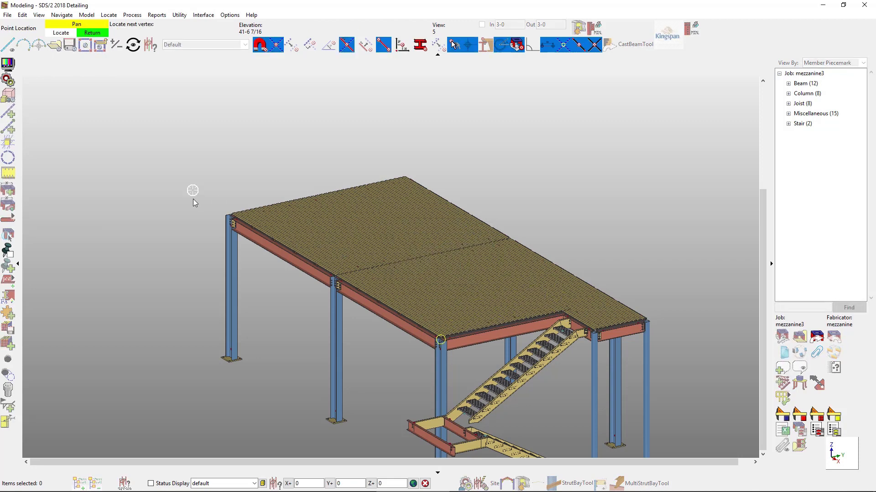
{"action": "left_click", "coordinate": [235, 213]}
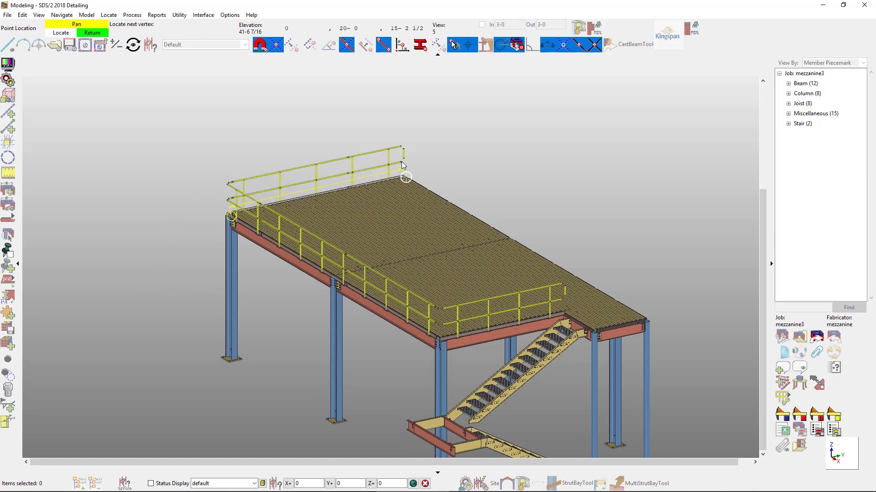
{"action": "left_click", "coordinate": [406, 178]}
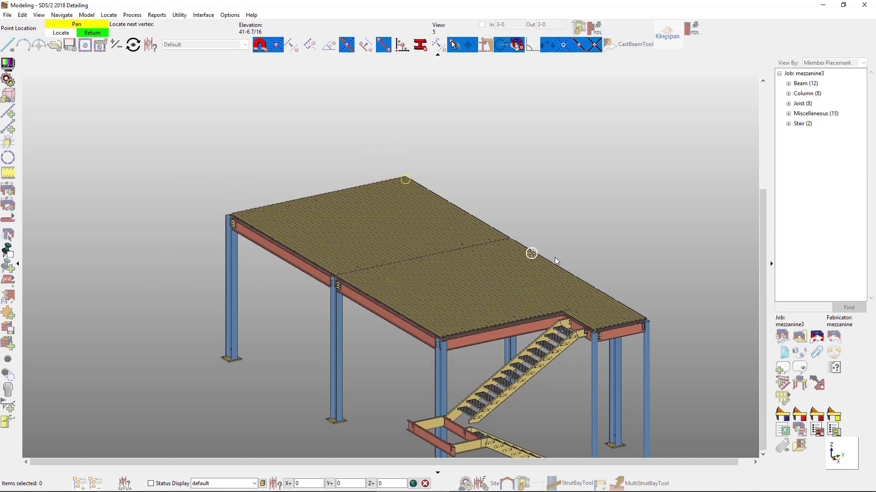
{"action": "left_click", "coordinate": [655, 319]}
{"action": "left_click", "coordinate": [600, 322]}
{"action": "right_click", "coordinate": [601, 321]}
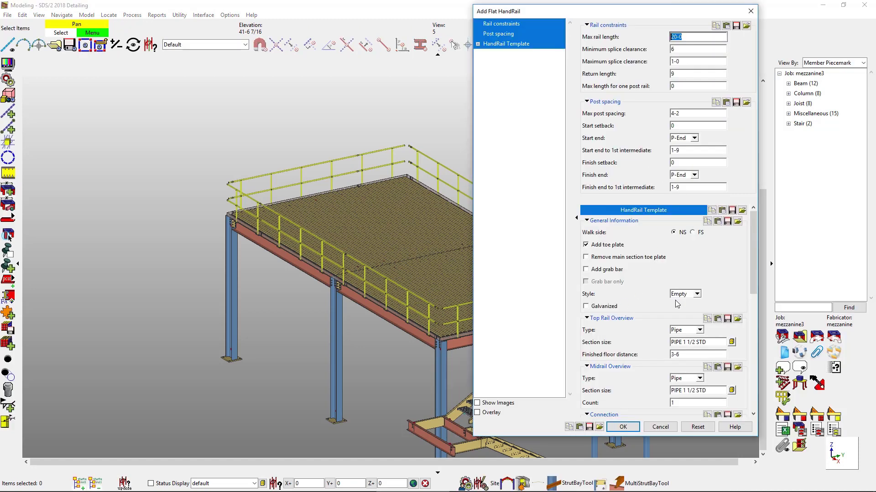
Set the flat handrail's connection type to Shear Tab and create the rails
{"action": "scroll", "coordinate": [677, 304], "scroll_direction": "down", "scroll_amount": 3}
{"action": "left_click", "coordinate": [699, 311]}
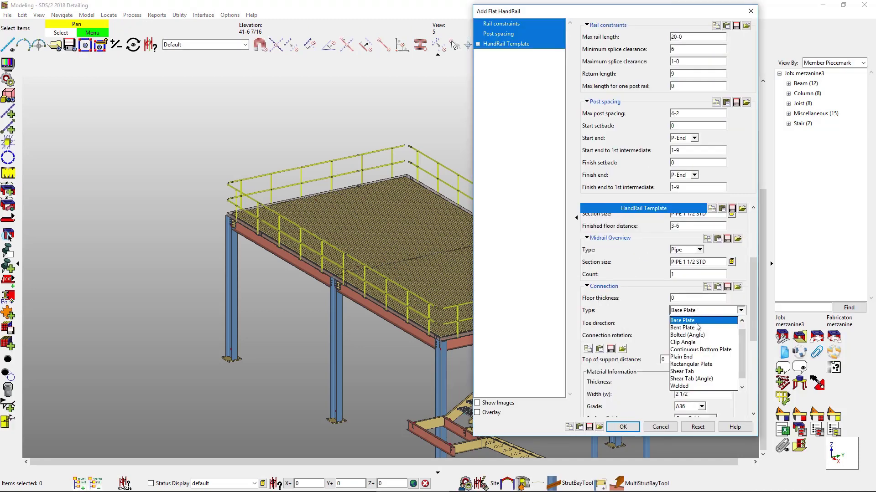
{"action": "left_click", "coordinate": [688, 371]}
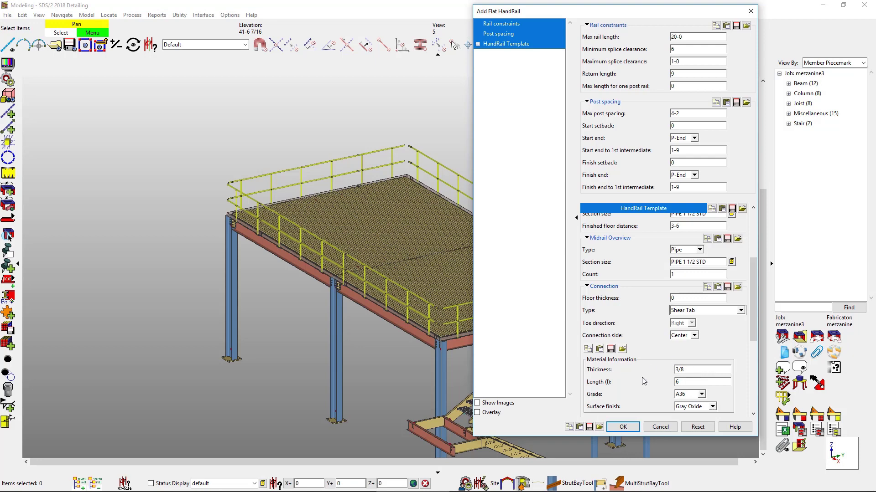
{"action": "left_click", "coordinate": [623, 428]}
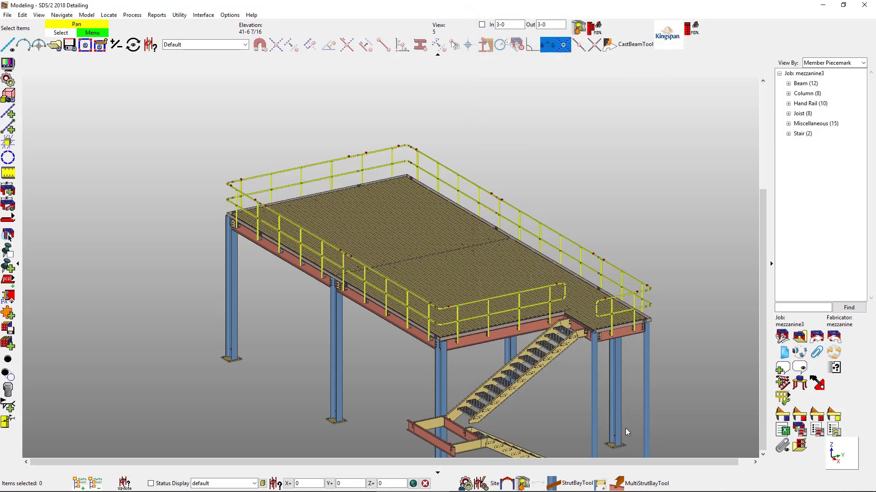
Add a rake rail with a Welded connection to the upper flight's stringer nearest the main deck
{"action": "middle_click_drag", "start_coordinate": [617, 417], "coordinate": [541, 355]}
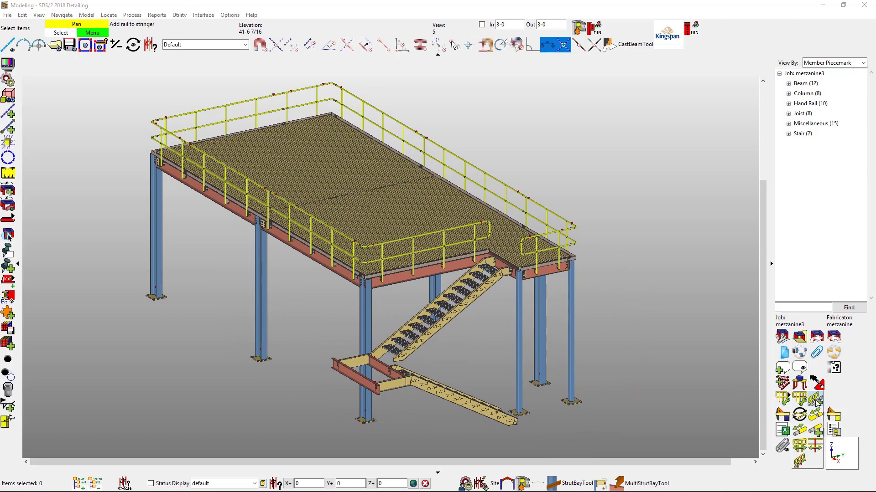
{"action": "left_click", "coordinate": [423, 318]}
{"action": "left_click", "coordinate": [243, 436]}
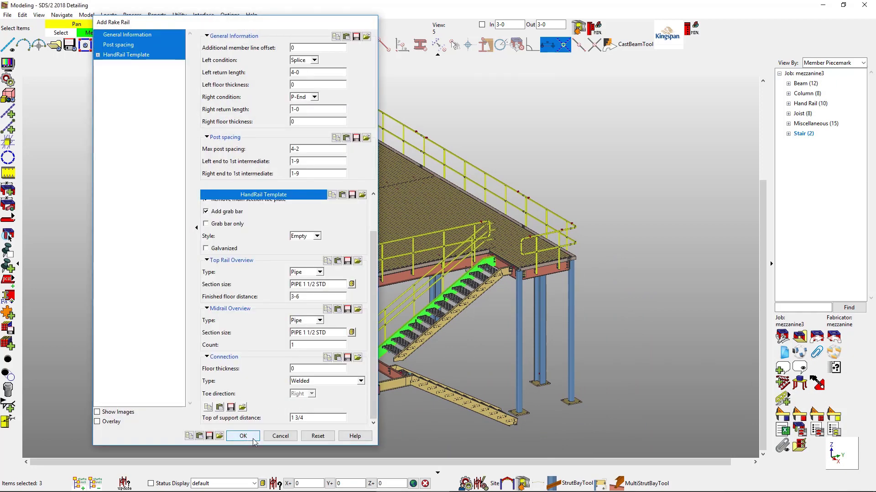
Add a rake rail to the lower flight's outer stringer with right condition Post and a right return length of 1-6
{"action": "left_click", "coordinate": [437, 393]}
{"action": "left_click", "coordinate": [304, 97]}
{"action": "left_click", "coordinate": [301, 109]}
{"action": "key", "text": "Tab"}
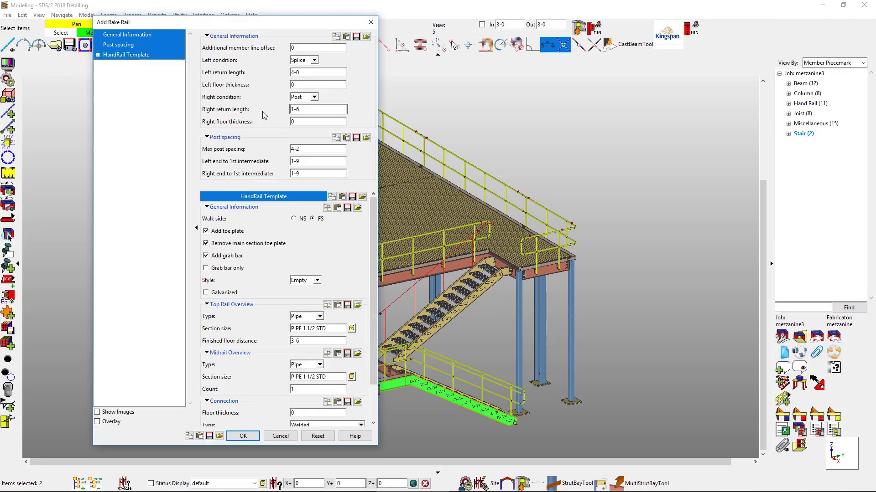
{"action": "type", "text": "1-6"}
{"action": "left_click", "coordinate": [243, 436]}
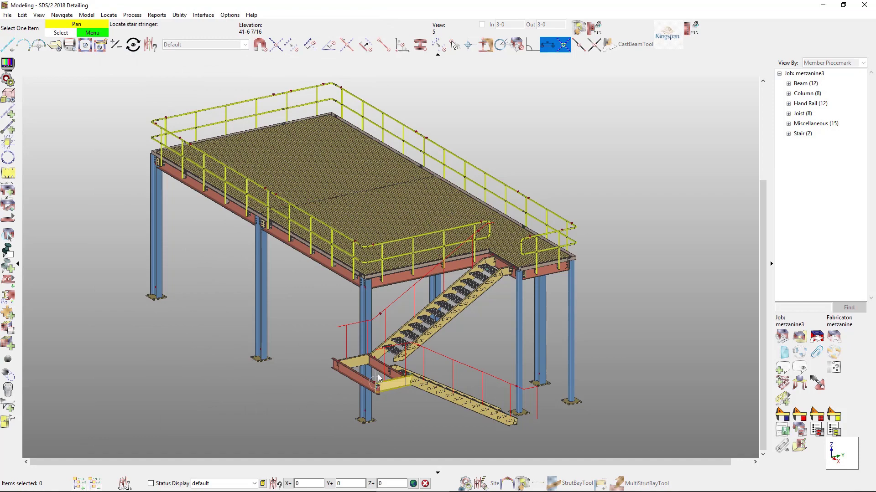
{"action": "scroll", "coordinate": [378, 377], "scroll_direction": "up", "scroll_amount": 3}
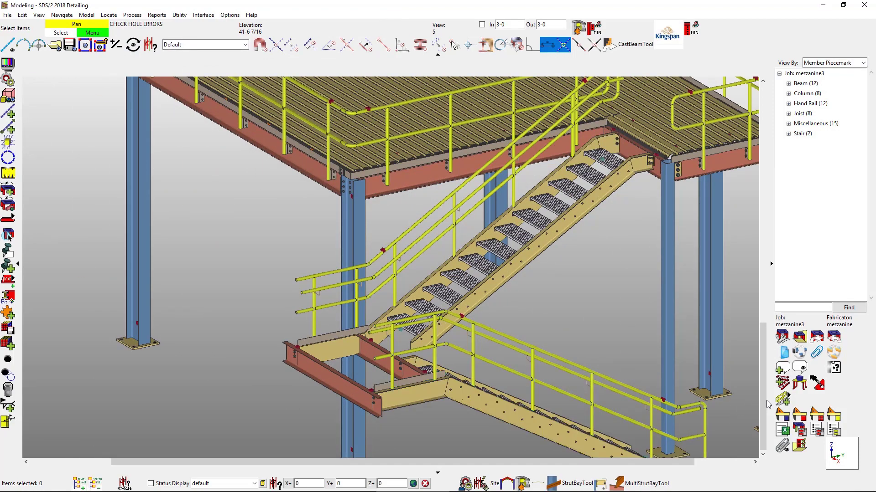
Add a flat handrail around the intermediate stair landing, connecting the ends of the upper and lower rake rails, with a Shear Tab connection
{"action": "left_click", "coordinate": [795, 418]}
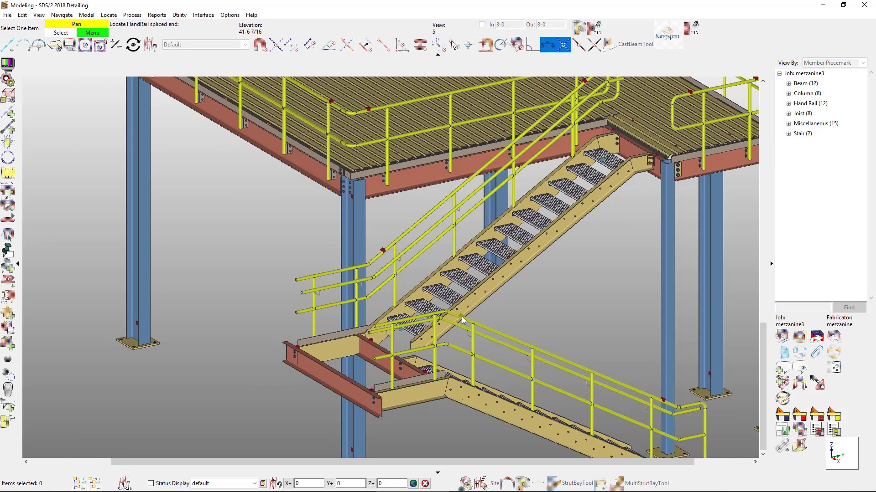
{"action": "left_click", "coordinate": [370, 268]}
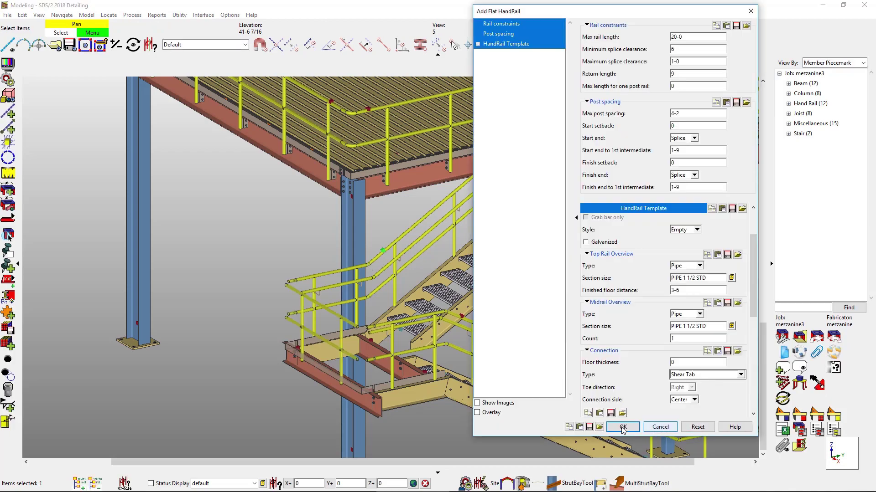
{"action": "left_click", "coordinate": [609, 428]}
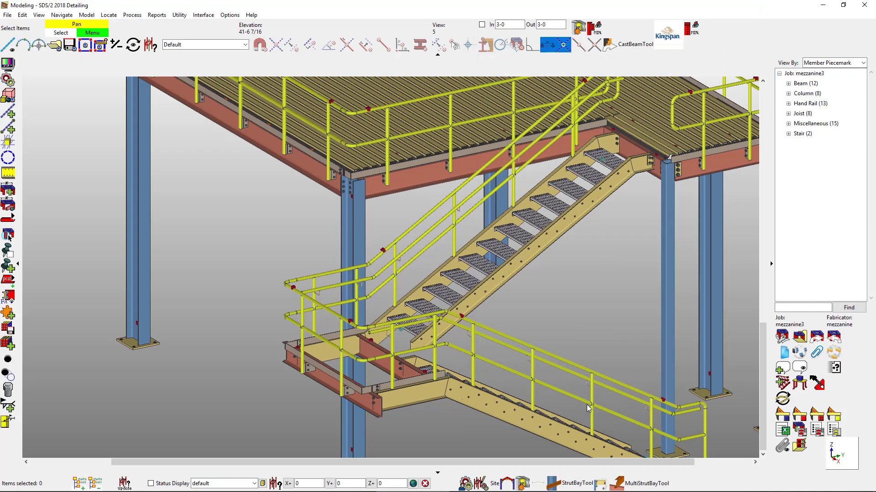
Detail all member piecemarks in the model, preserving the system-set detail flags
{"action": "middle_click_drag", "start_coordinate": [578, 401], "coordinate": [604, 404]}
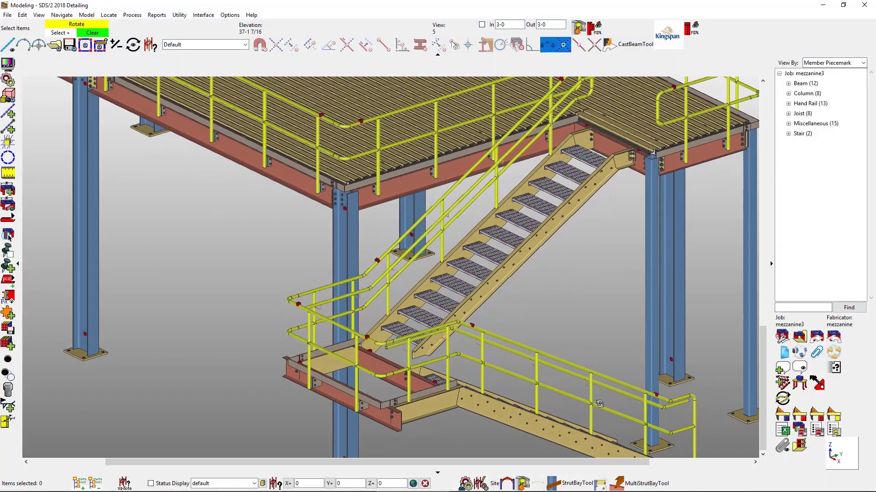
{"action": "left_click", "coordinate": [805, 416]}
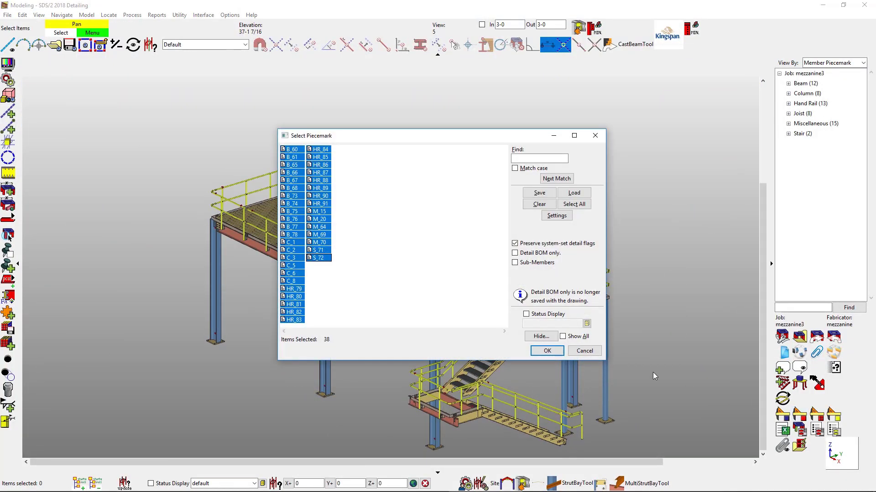
{"action": "left_click", "coordinate": [547, 351]}
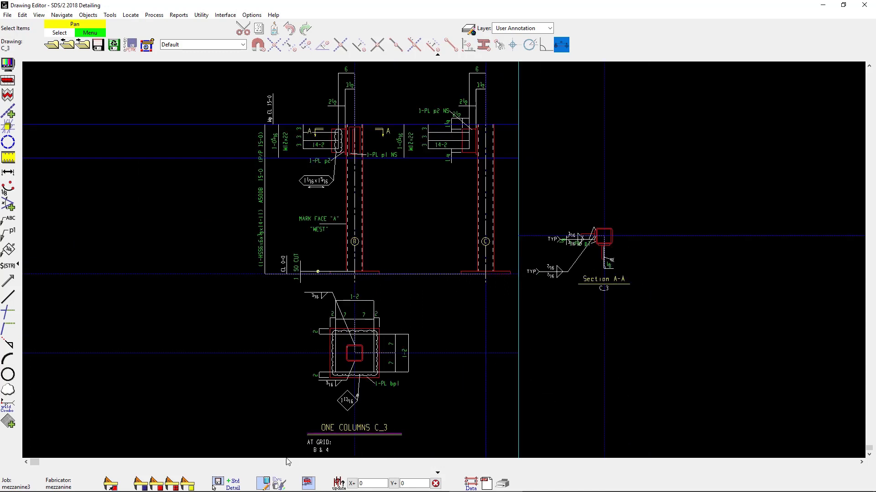
Examine the bill of material for the column C_3 detail drawing
{"action": "left_click", "coordinate": [264, 484]}
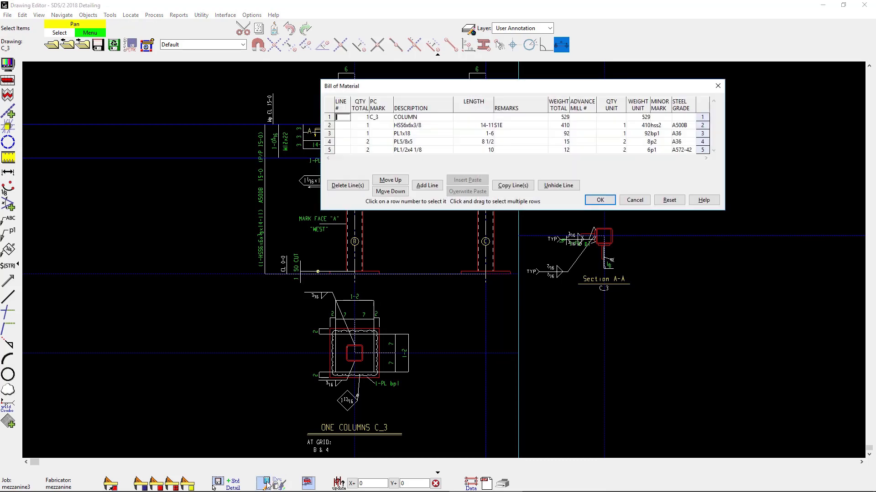
{"action": "left_click", "coordinate": [600, 200]}
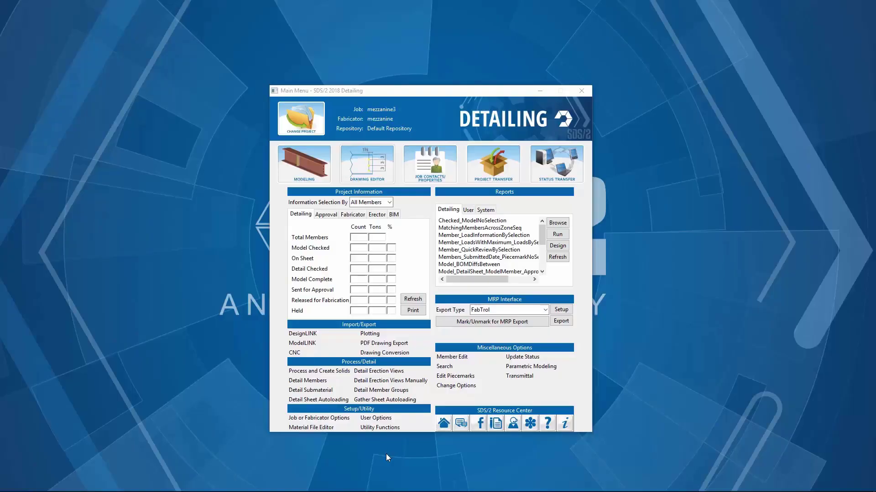
Autoload piecemarks B_60, B_61, B_74, B_75 and B_76 onto detail sheets using the D-ISO 594x841 outline, with piecemark renaming on
{"action": "left_click", "coordinate": [338, 400]}
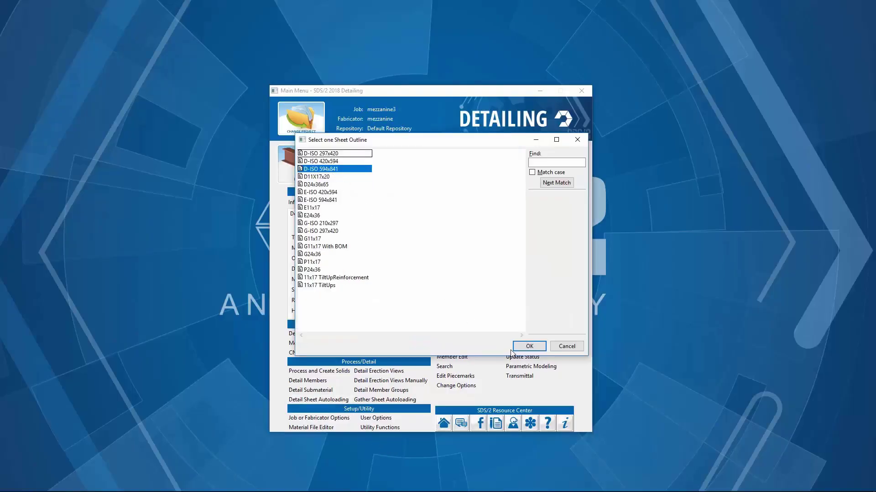
{"action": "left_click", "coordinate": [525, 346]}
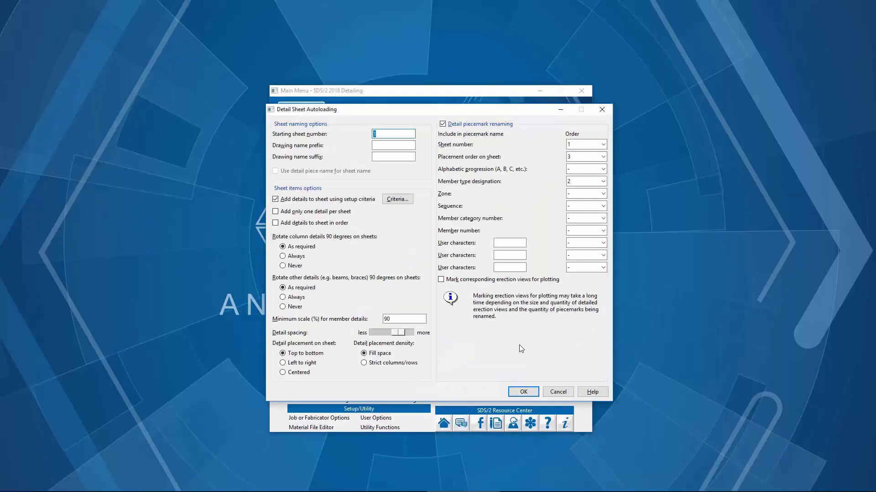
{"action": "left_click", "coordinate": [523, 392]}
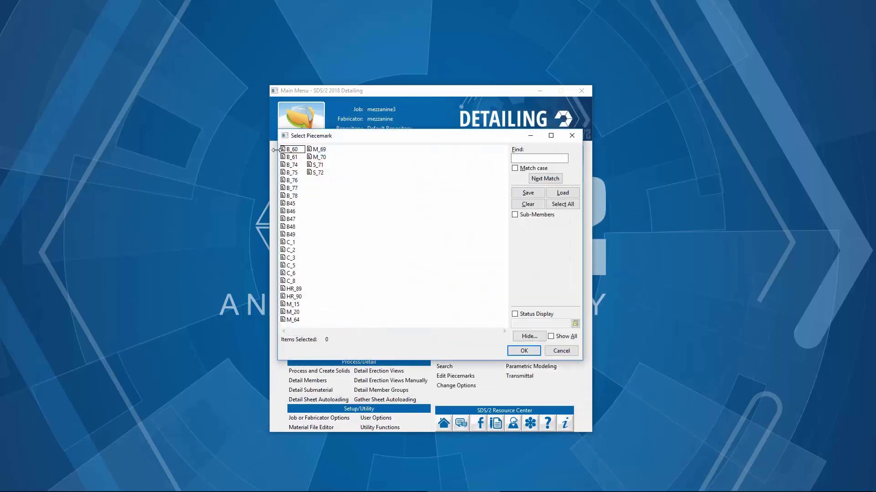
{"action": "left_click_drag", "start_coordinate": [291, 157], "coordinate": [294, 183]}
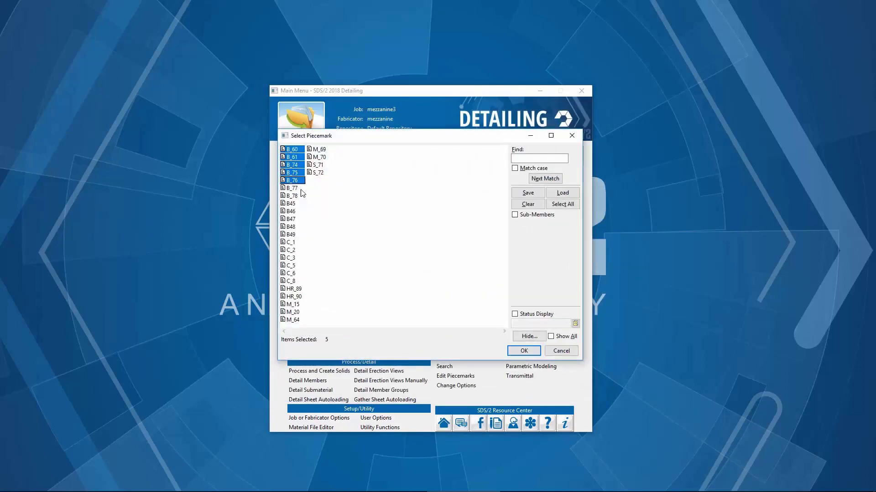
{"action": "left_click", "coordinate": [523, 351]}
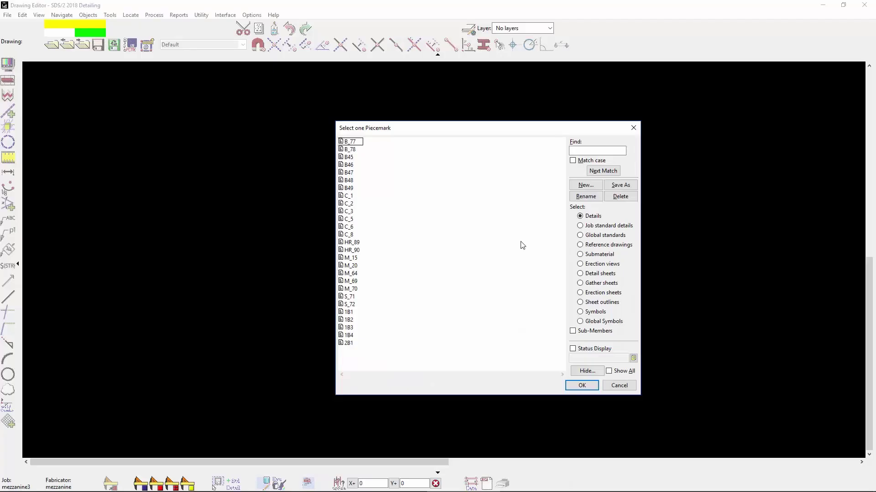
Open detail sheet 1 in the Drawing Editor and review the placed beam details
{"action": "left_click", "coordinate": [596, 273]}
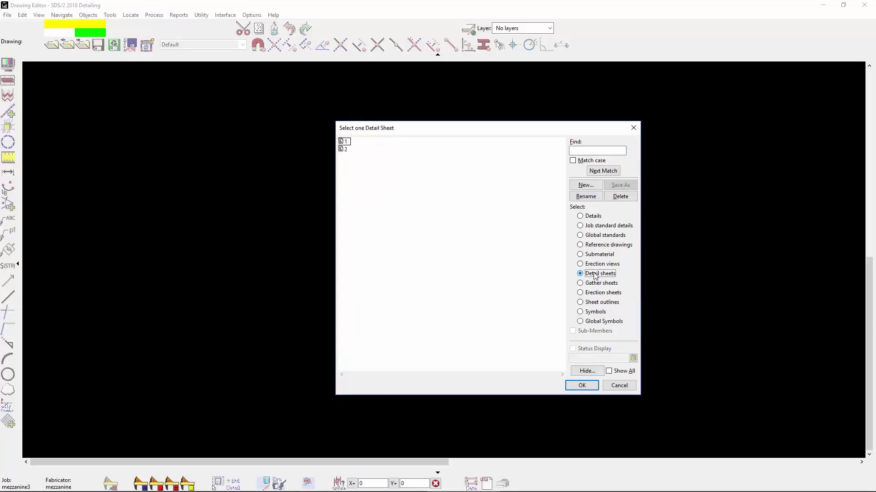
{"action": "double_click", "coordinate": [344, 142]}
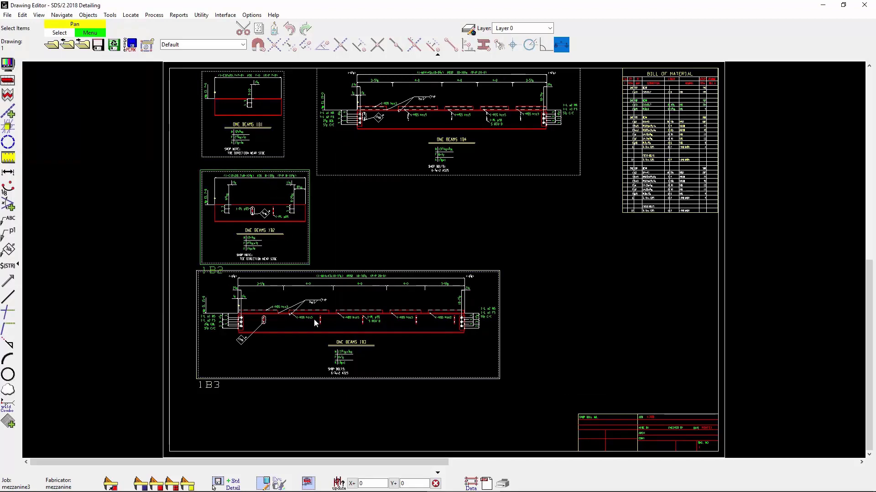
{"action": "scroll", "coordinate": [747, 140], "scroll_direction": "up", "scroll_amount": 3}
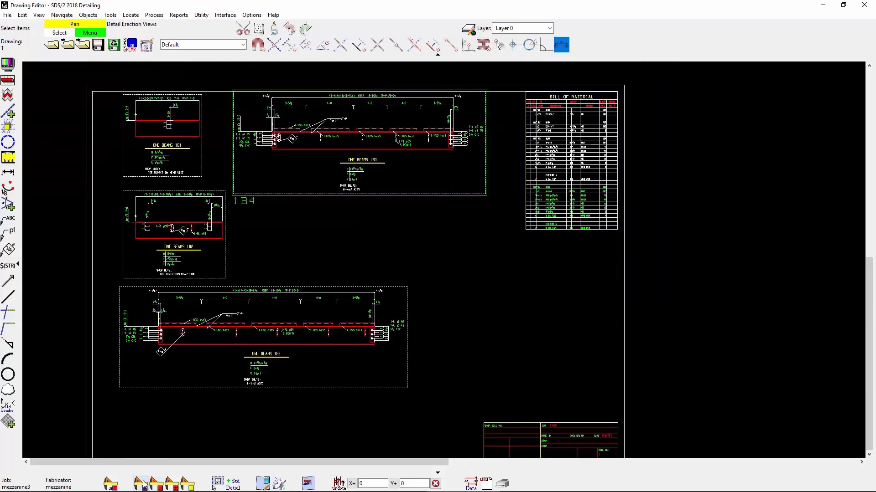
Detail the 0-0 erection view with the default annotation settings and open the resulting view
{"action": "left_click", "coordinate": [140, 484]}
{"action": "left_click", "coordinate": [302, 172]}
{"action": "left_click", "coordinate": [568, 216]}
{"action": "left_click", "coordinate": [378, 88]}
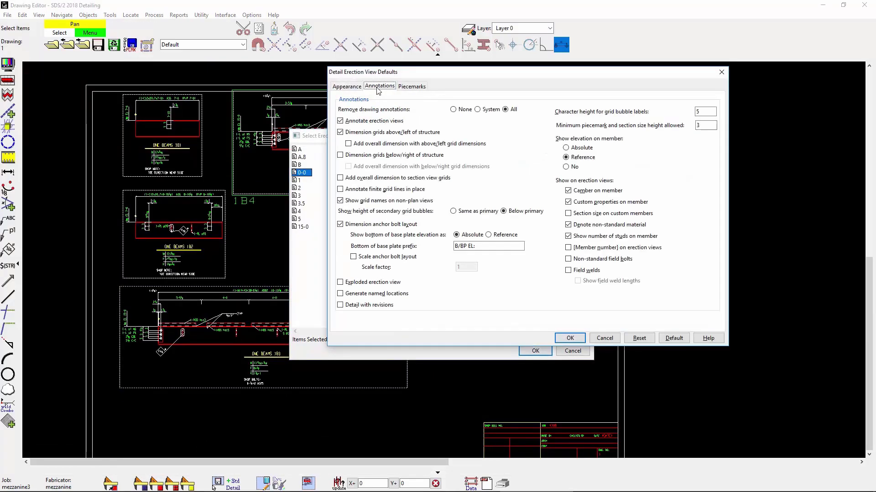
{"action": "left_click", "coordinate": [570, 338]}
{"action": "left_click", "coordinate": [536, 350]}
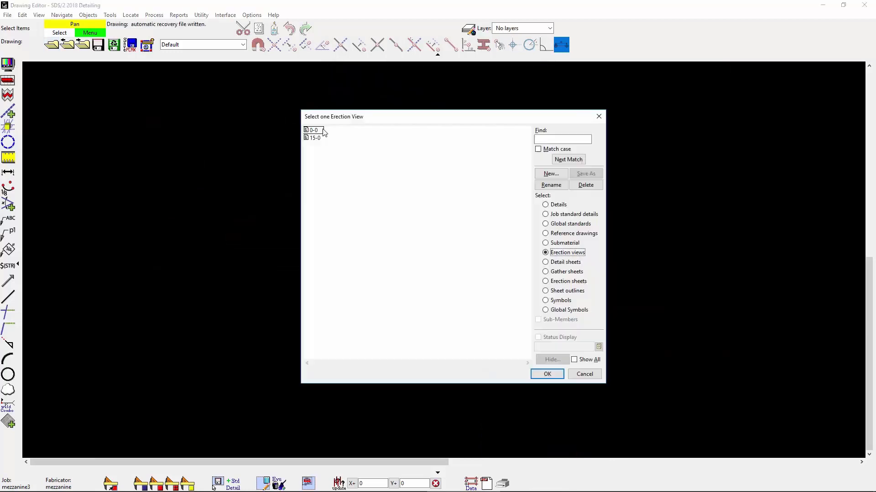
{"action": "left_click", "coordinate": [315, 131]}
{"action": "left_click", "coordinate": [544, 377]}
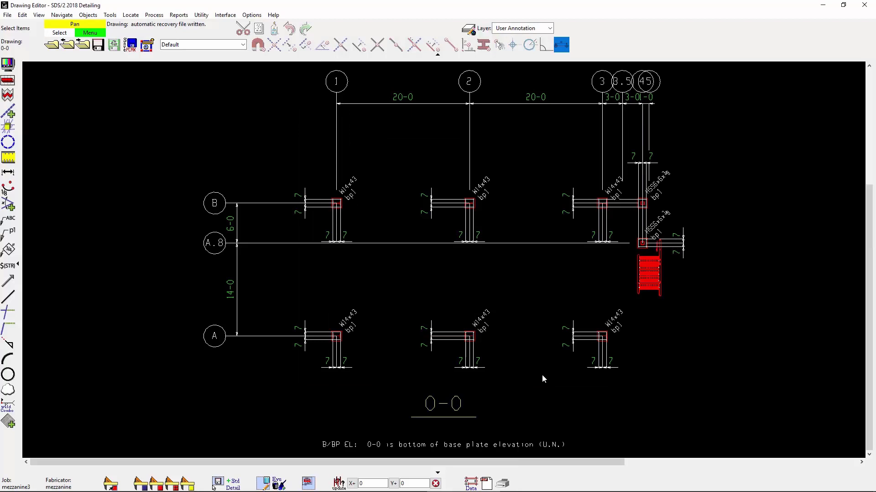
Create a new erection sheet named 0-0 with a title block and revision table outline
{"action": "key", "text": "ctrl+o"}
{"action": "left_click", "coordinate": [618, 348]}
{"action": "left_click", "coordinate": [603, 245]}
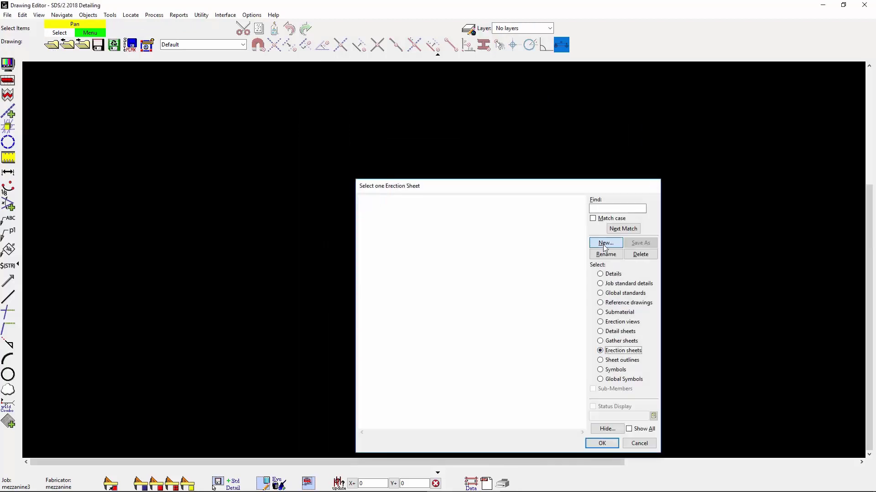
{"action": "type", "text": "-0"}
{"action": "key", "text": "Return"}
{"action": "left_click", "coordinate": [529, 346]}
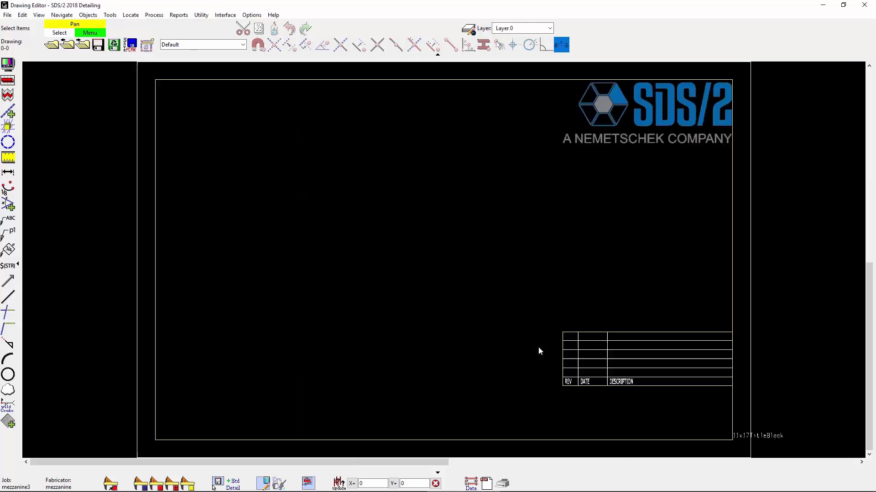
Place the 0-0 erection view in the open area of the sheet beside the revision table
{"action": "left_click", "coordinate": [308, 484]}
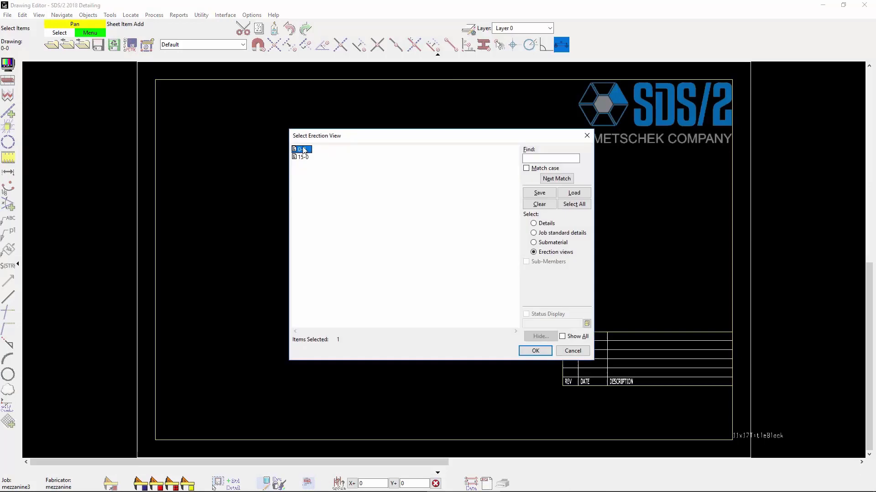
{"action": "left_click", "coordinate": [535, 351]}
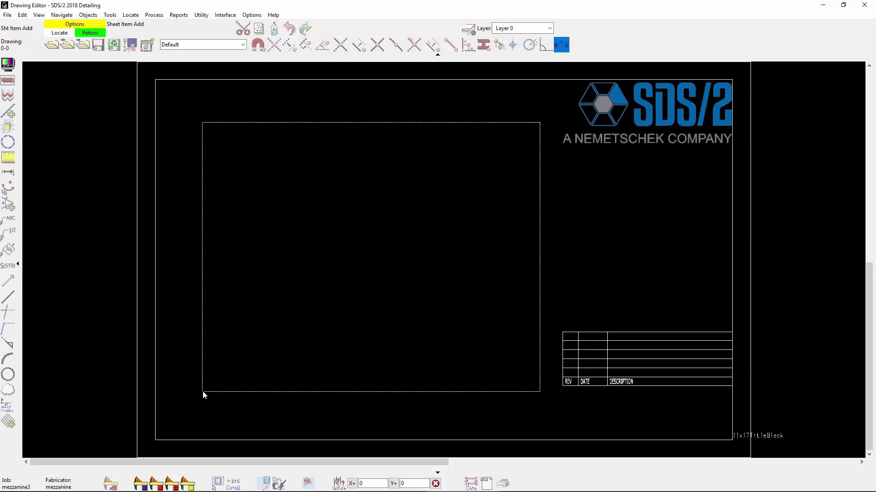
{"action": "left_click", "coordinate": [203, 392]}
{"action": "left_click", "coordinate": [535, 351]}
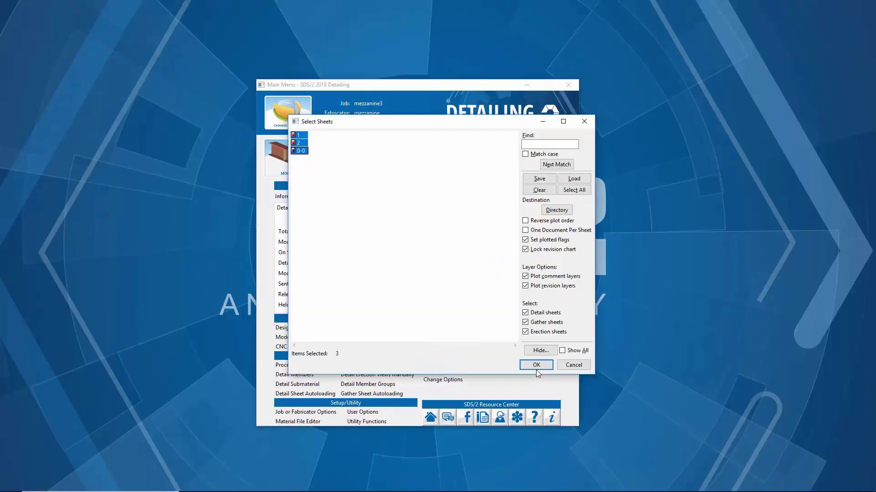
Export sheets 1, 2 and 0-0 as one PDF named Export on the Desktop
{"action": "left_click", "coordinate": [536, 365]}
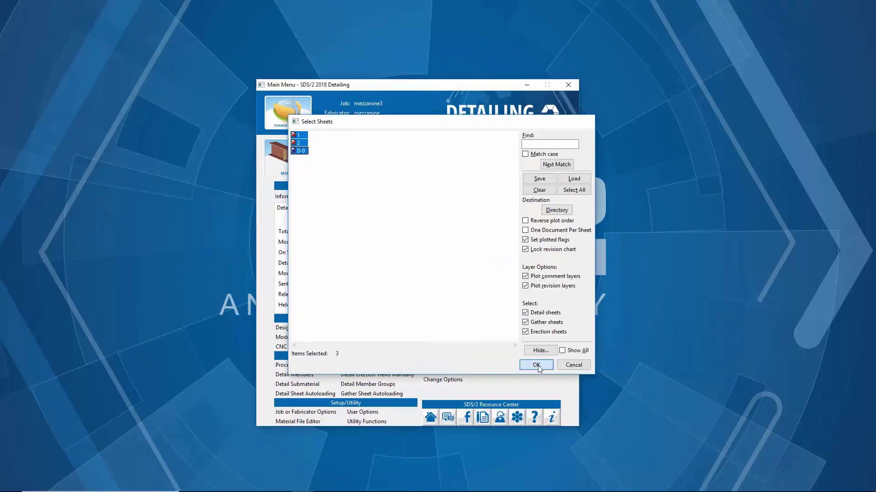
{"action": "type", "text": "Export"}
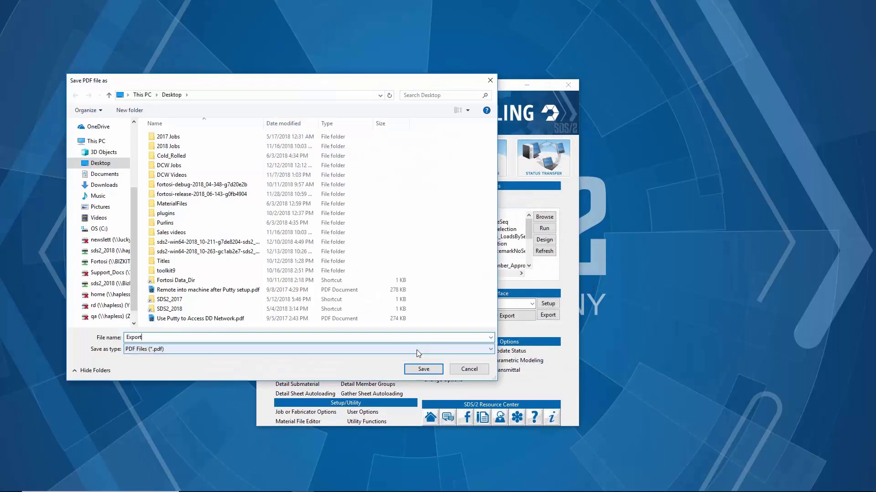
{"action": "key", "text": "Return"}
Switch to Bluebeam Revu and open Export.pdf from the Desktop
{"action": "mouse_move", "coordinate": [236, 487]}
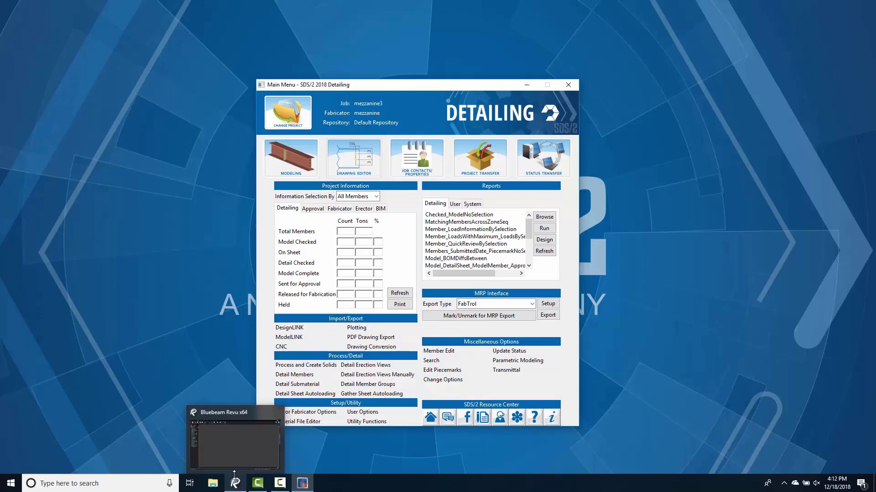
{"action": "left_click", "coordinate": [231, 458]}
{"action": "left_click", "coordinate": [49, 26]}
{"action": "left_click", "coordinate": [136, 155]}
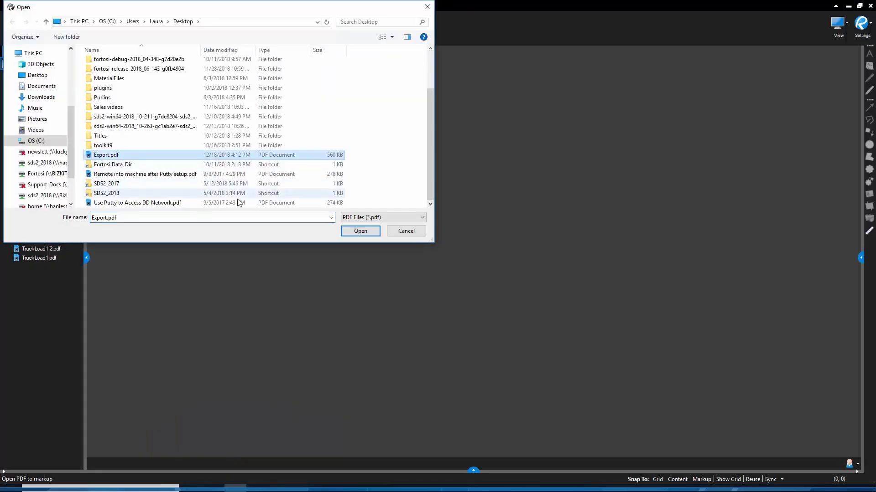
{"action": "left_click", "coordinate": [351, 231]}
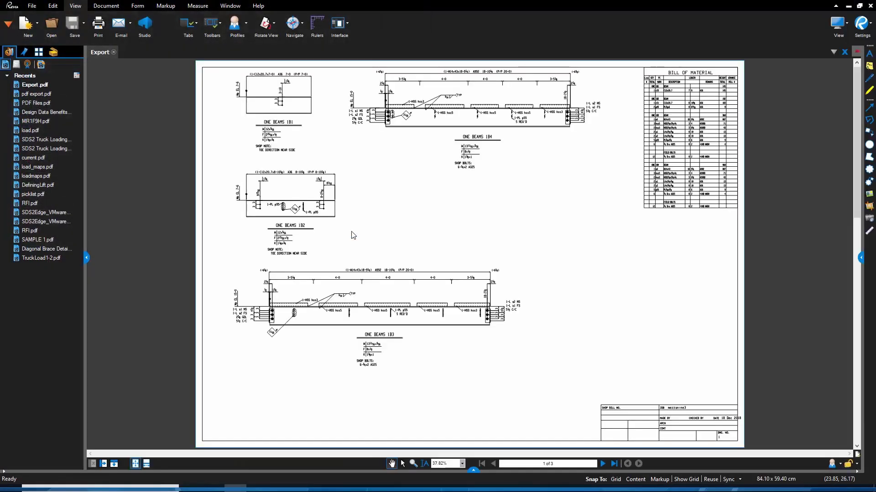
Inspect the exported beam sheet and go to the 0-0 erection sheet through the PDF's bookmarks
{"action": "scroll", "coordinate": [352, 233], "scroll_direction": "up", "scroll_amount": 1}
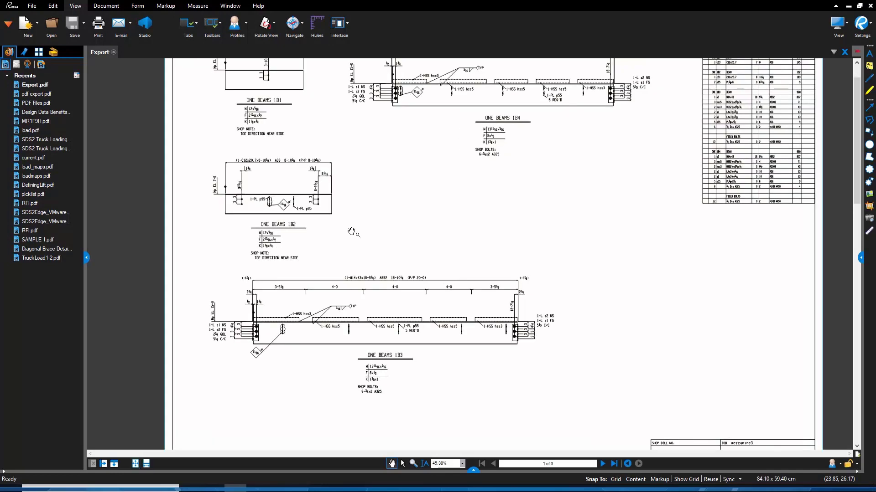
{"action": "left_click", "coordinate": [24, 52]}
{"action": "left_click", "coordinate": [17, 243]}
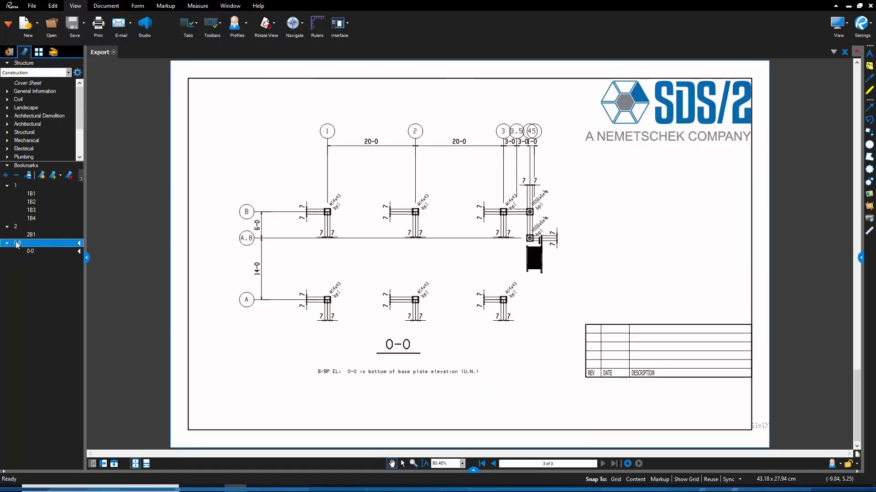